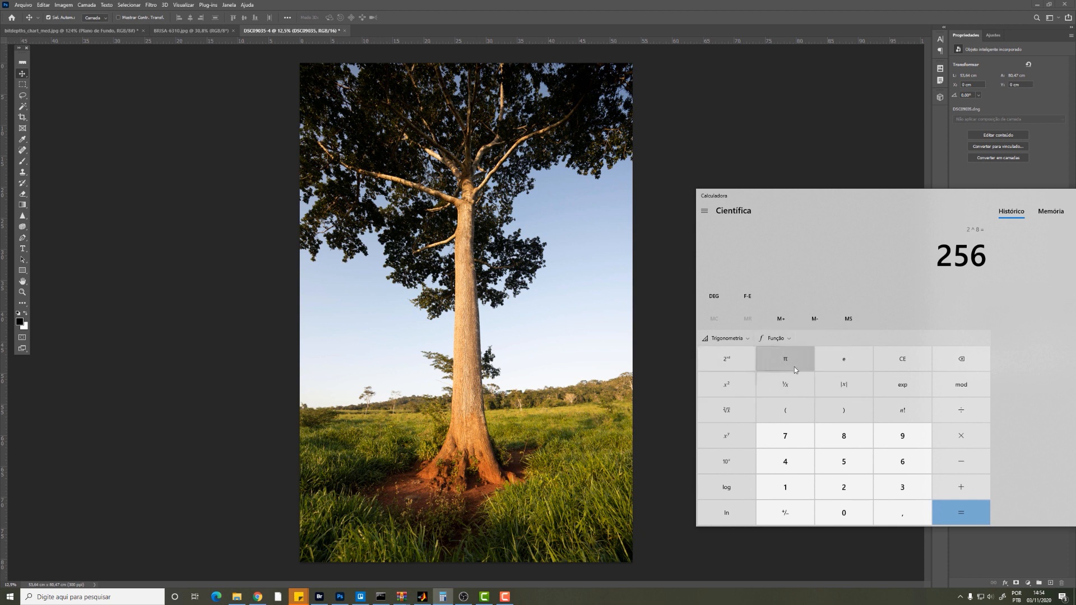
# Step: Clear the calculator and compute 2 to the power of 8
pyautogui.click(910, 358)
pyautogui.click(864, 362)
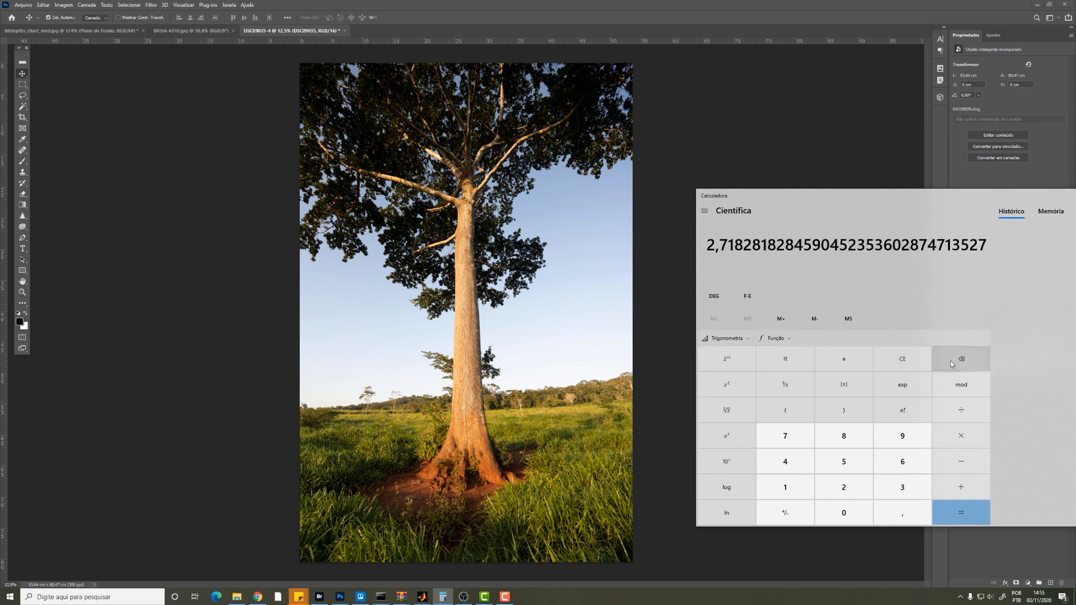
pyautogui.click(901, 363)
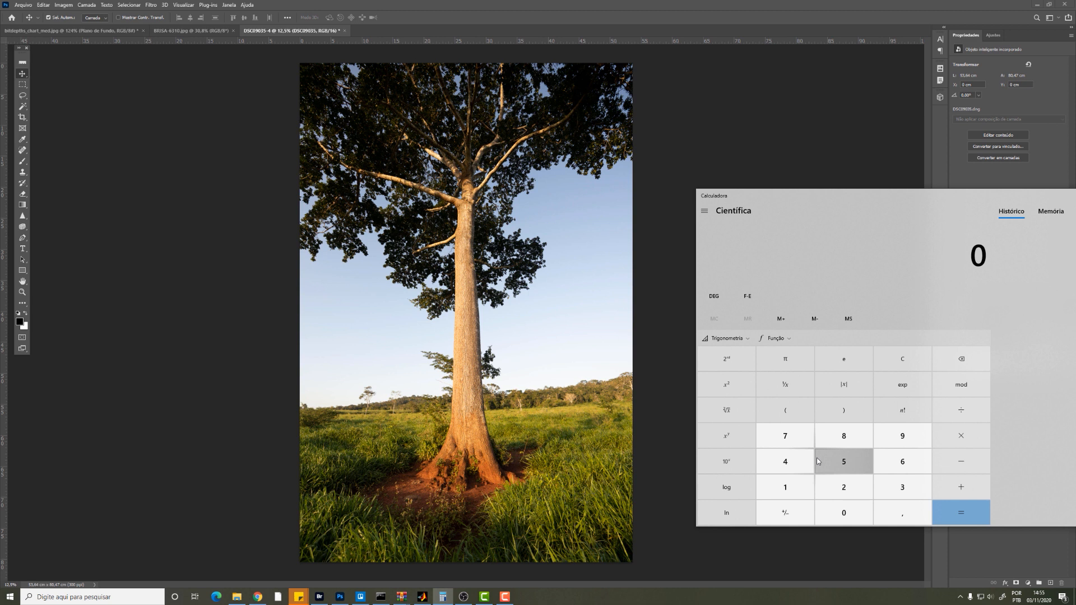
pyautogui.click(844, 487)
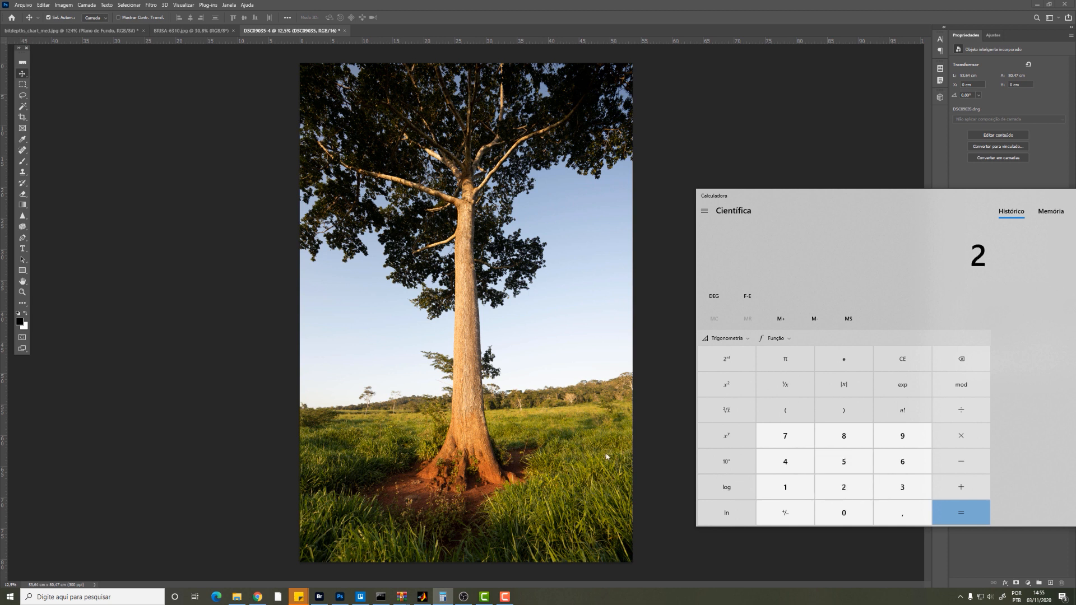
pyautogui.click(727, 437)
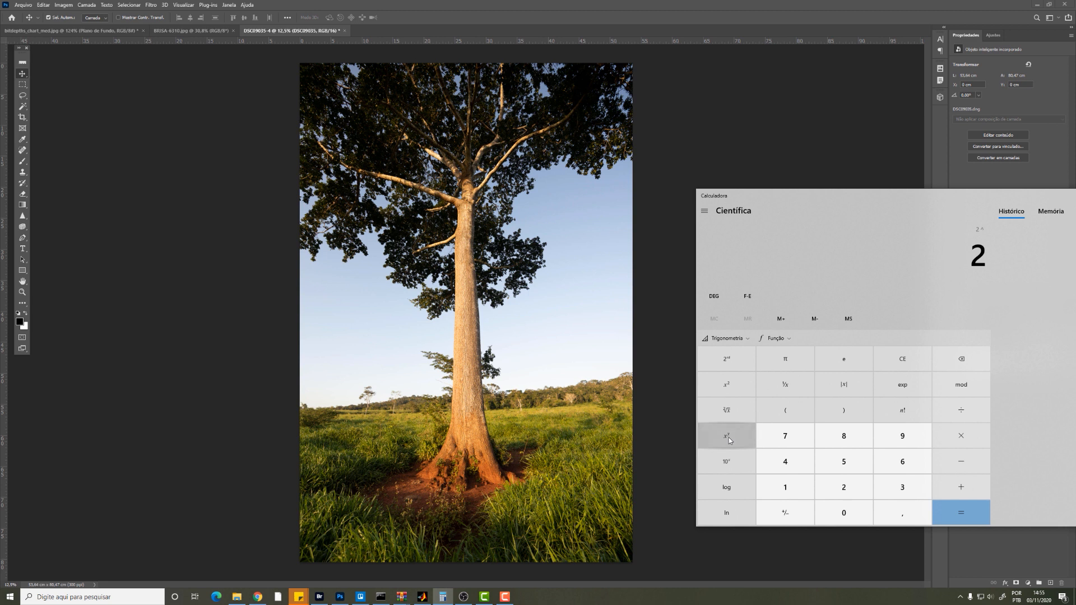
pyautogui.click(855, 445)
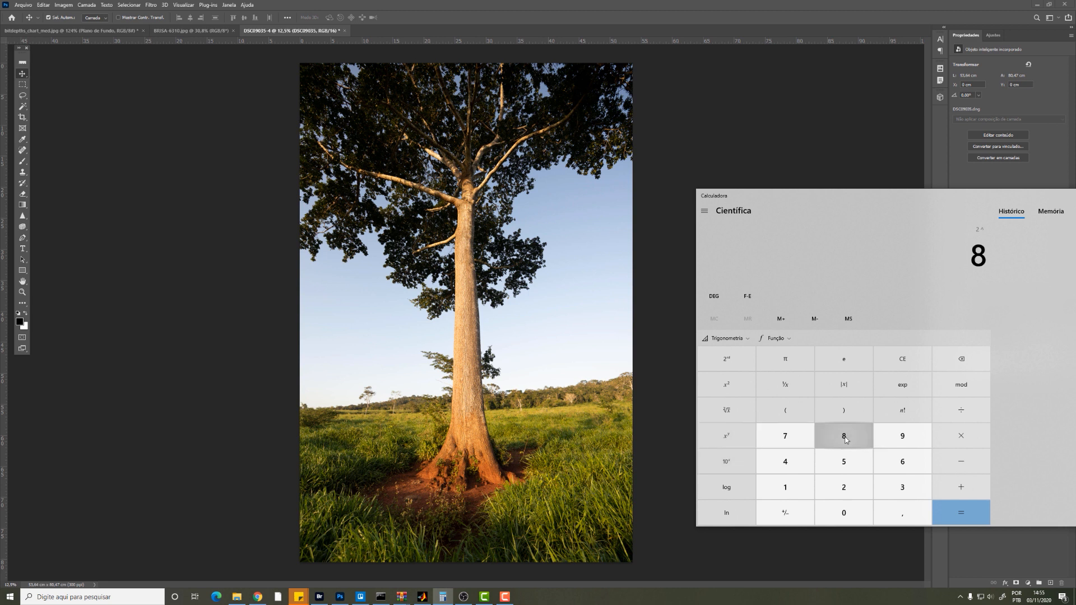
pyautogui.click(959, 516)
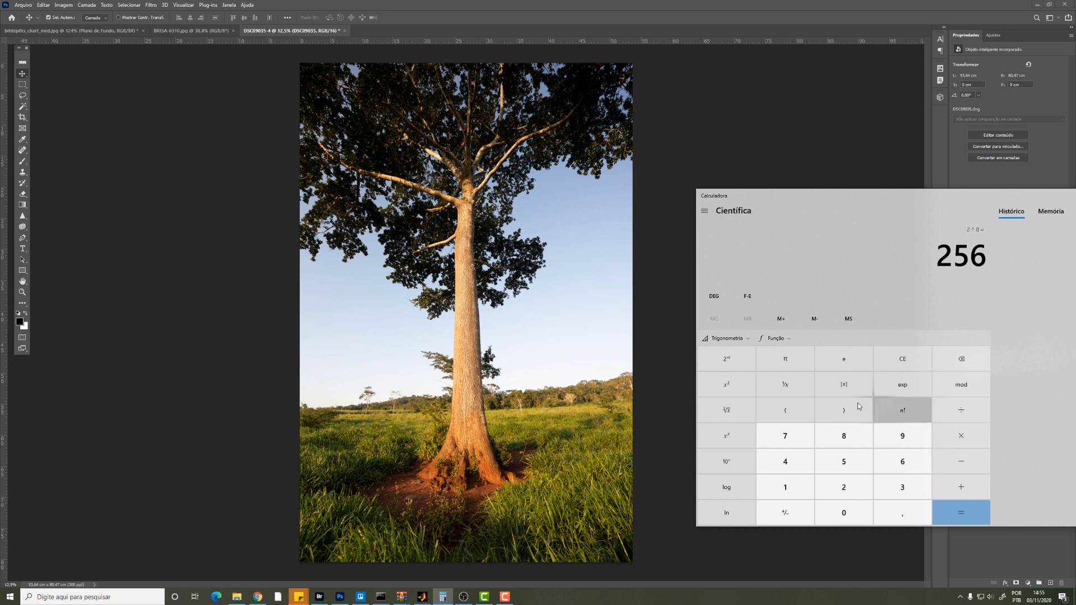
# Step: Raise the result of 2^8 to the power of 3
pyautogui.click(735, 436)
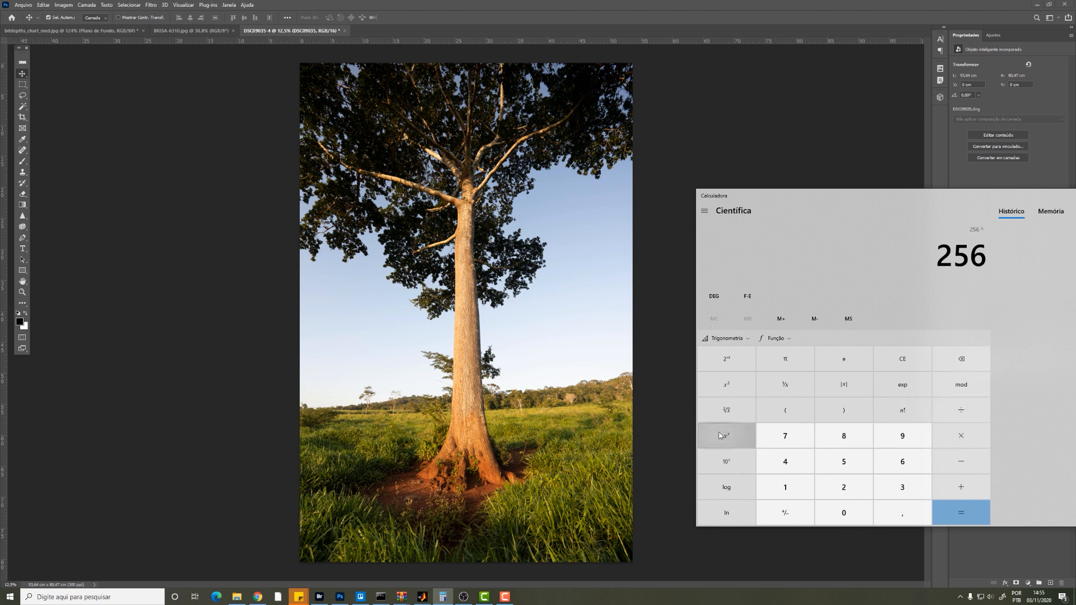
pyautogui.click(903, 491)
pyautogui.click(962, 510)
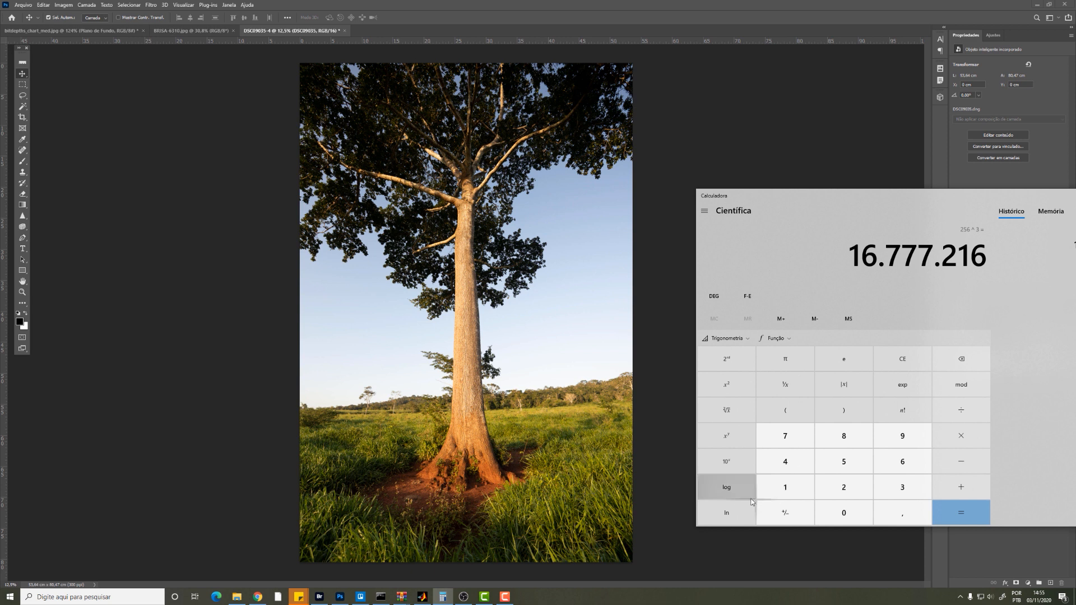
# Step: Clear the calculator and compute 2 to the power of 16
pyautogui.click(903, 360)
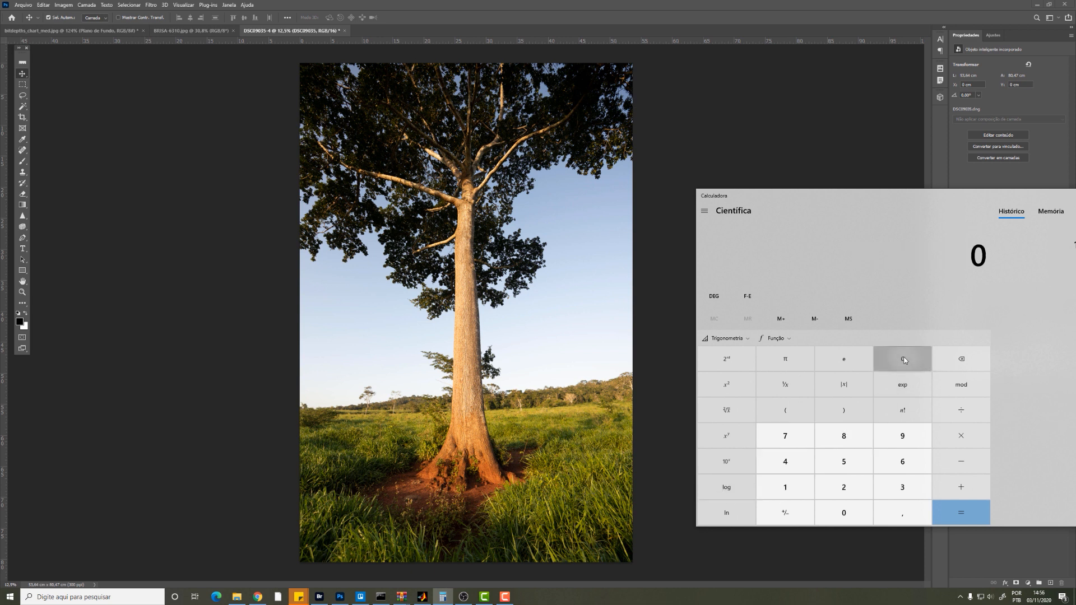
pyautogui.click(843, 487)
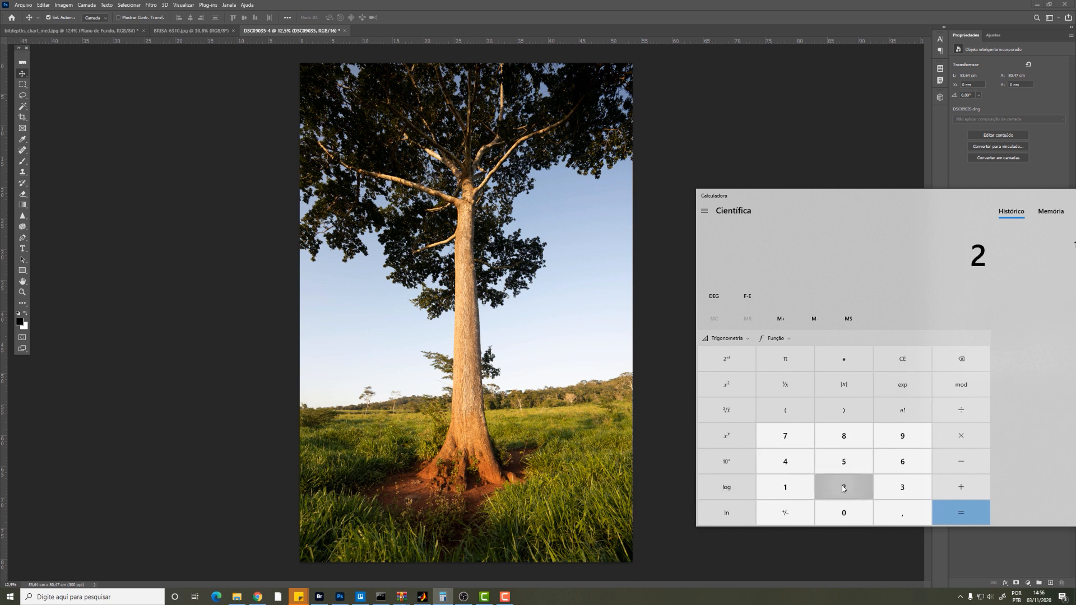
pyautogui.click(726, 436)
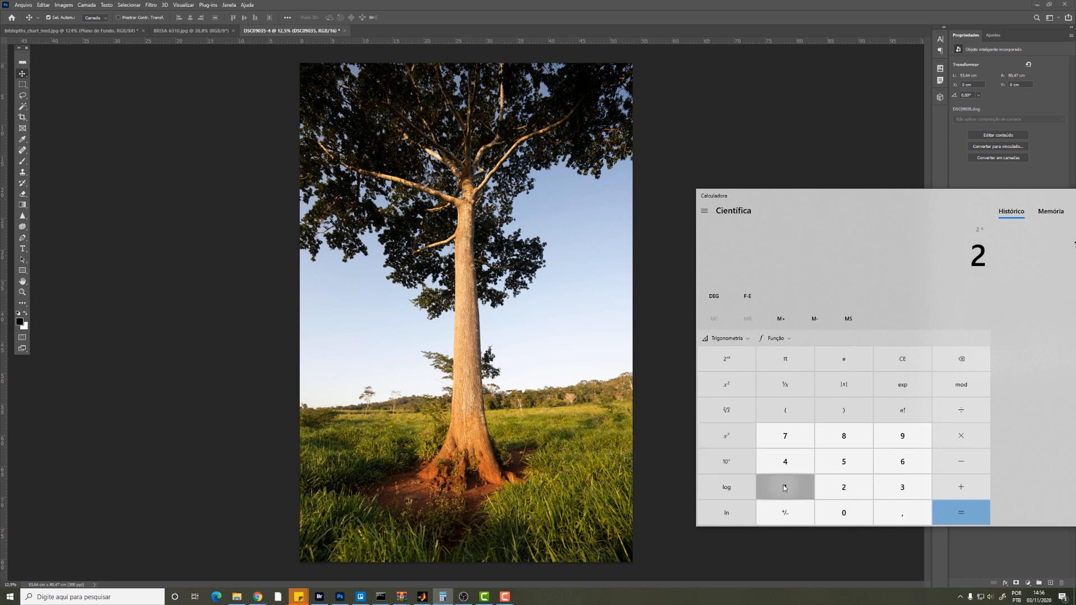
pyautogui.click(784, 488)
pyautogui.click(901, 461)
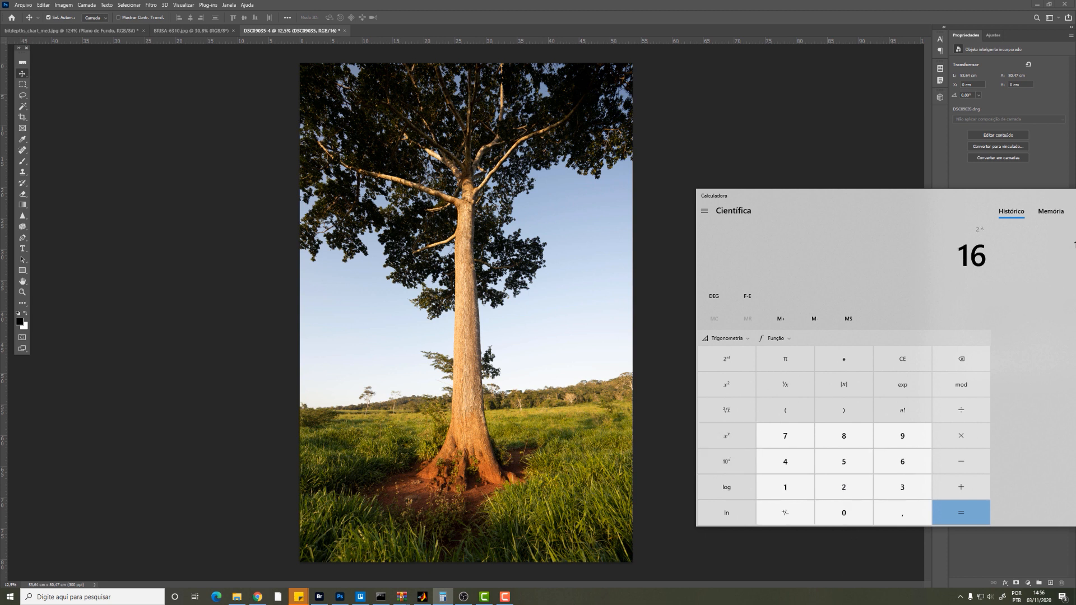
pyautogui.click(957, 510)
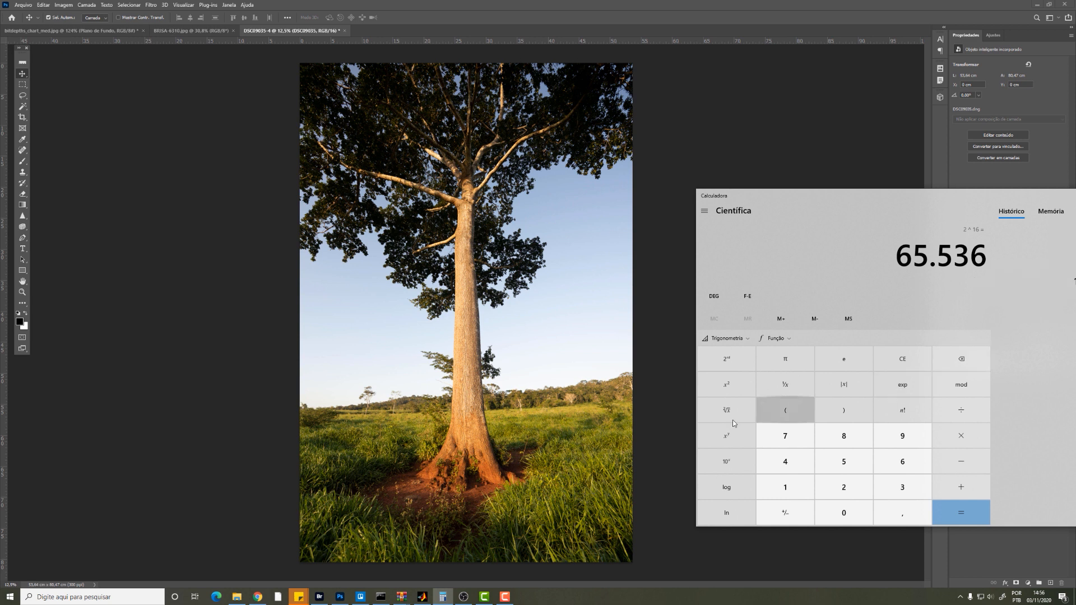
# Step: Raise the result of 2^16 to the power of 3
pyautogui.click(727, 435)
pyautogui.click(899, 487)
pyautogui.click(976, 512)
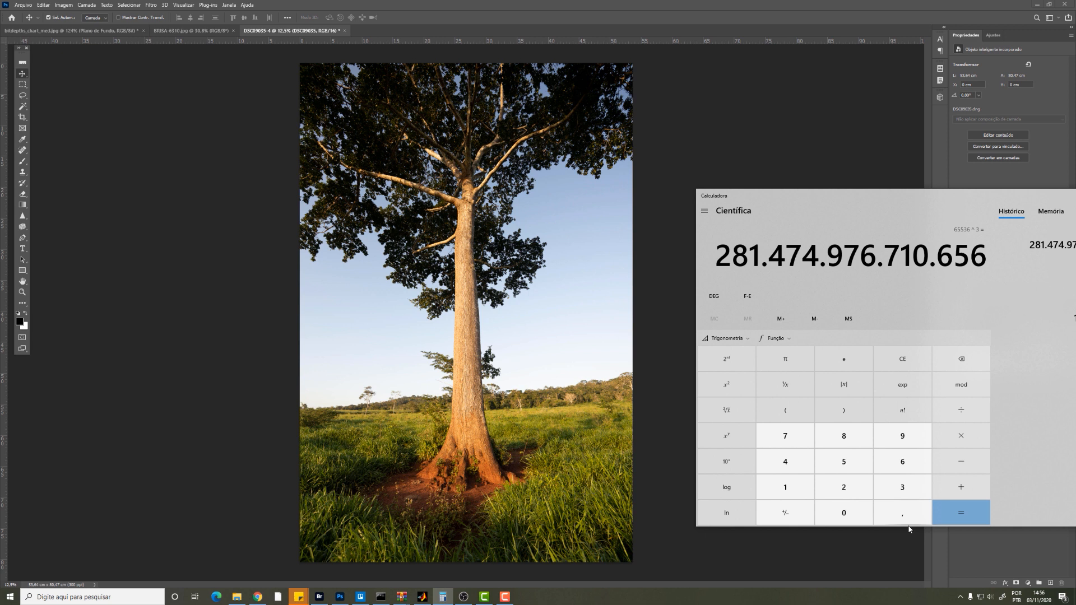
pyautogui.click(795, 323)
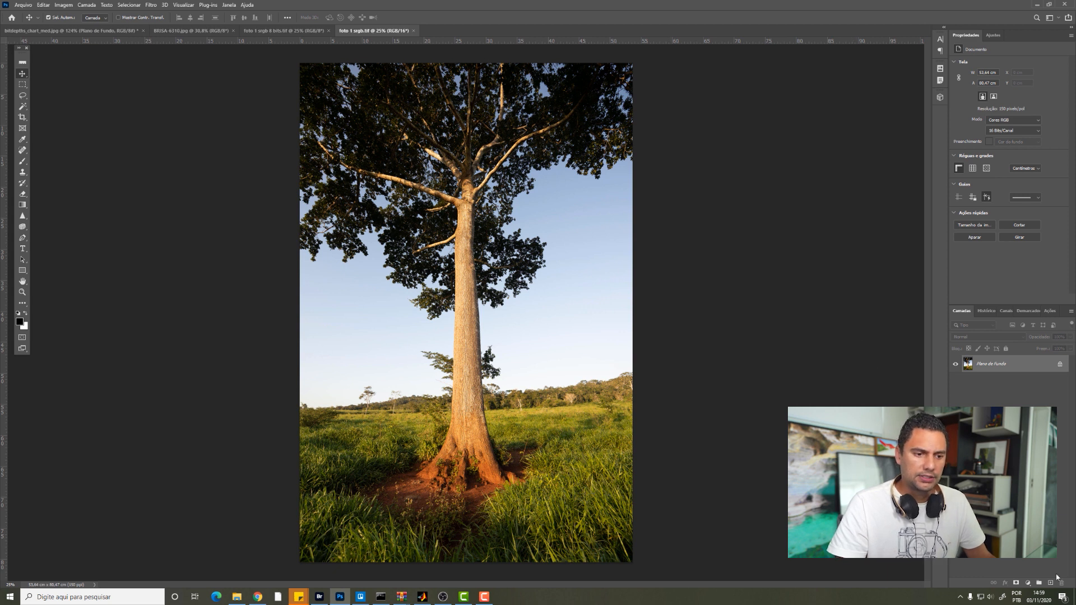
# Step: Add a Hue/Saturation adjustment layer to the 16-bit foto 1 srgb.tif with hue +41, saturation +78 and lightness -17
pyautogui.click(1027, 582)
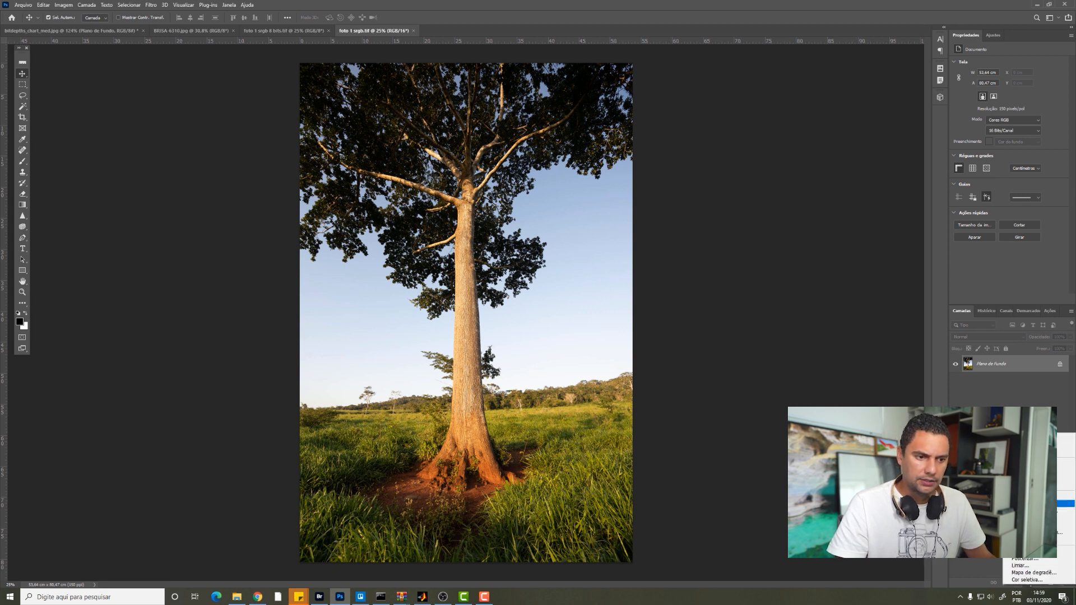
pyautogui.click(1031, 503)
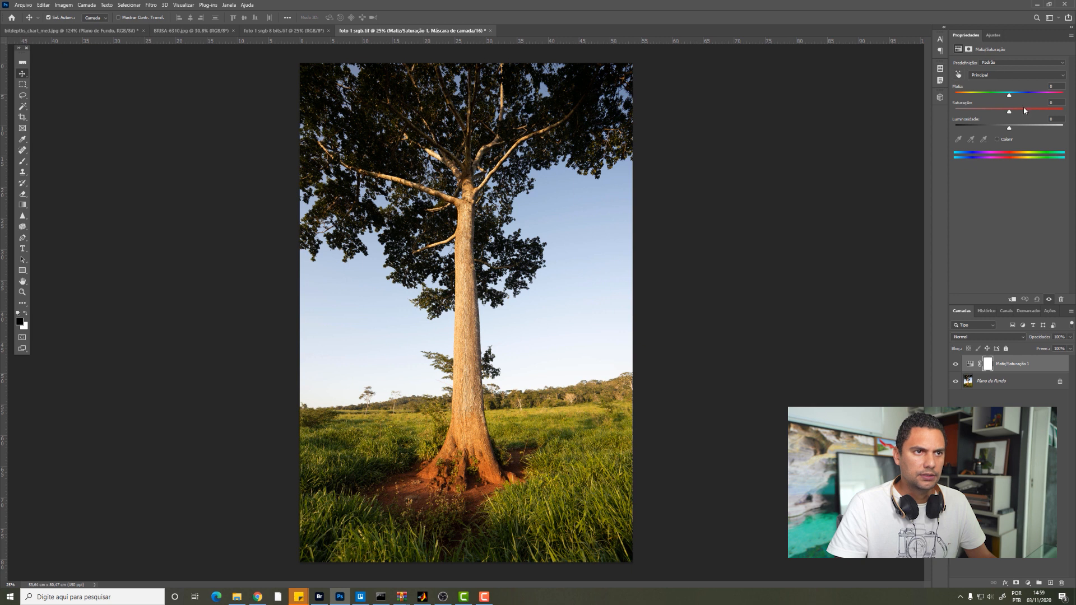
pyautogui.moveTo(1009, 96); pyautogui.dragTo(1000, 128)
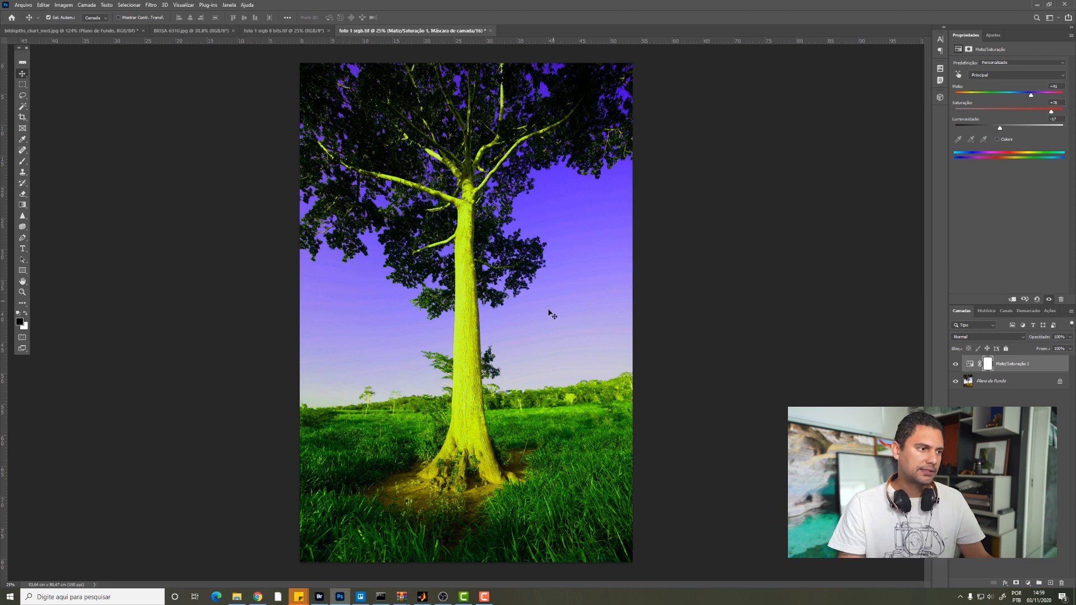
# Step: Examine the sky gradient of the adjusted 16-bit photo at 100% for banding and glance at the unadjusted 8-bit version
pyautogui.scroll(10, 549, 316)
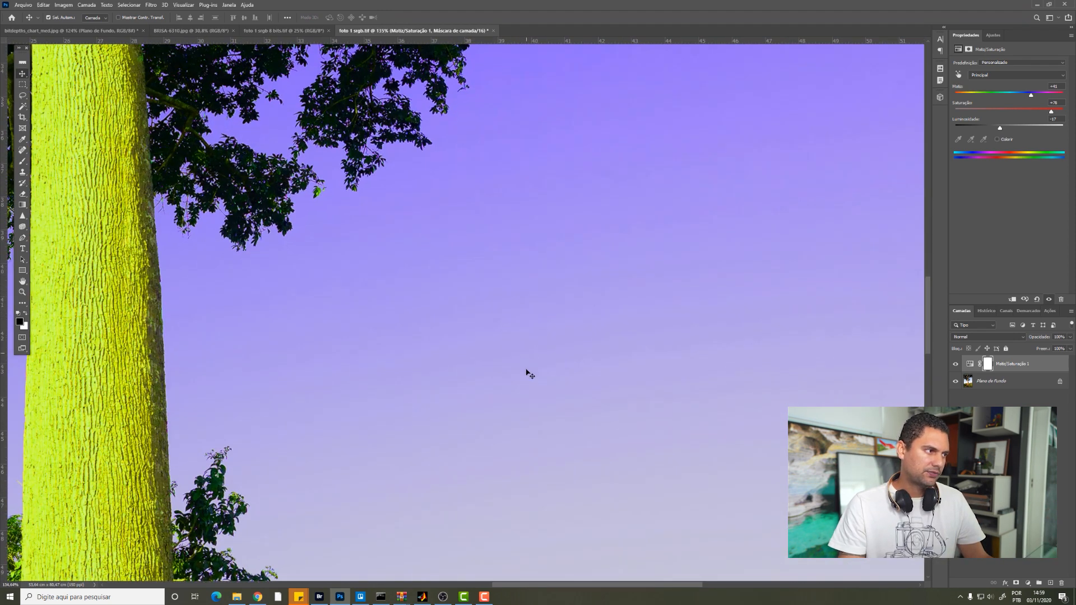
pyautogui.scroll(-2, 548, 255)
pyautogui.scroll(-1, 562, 293)
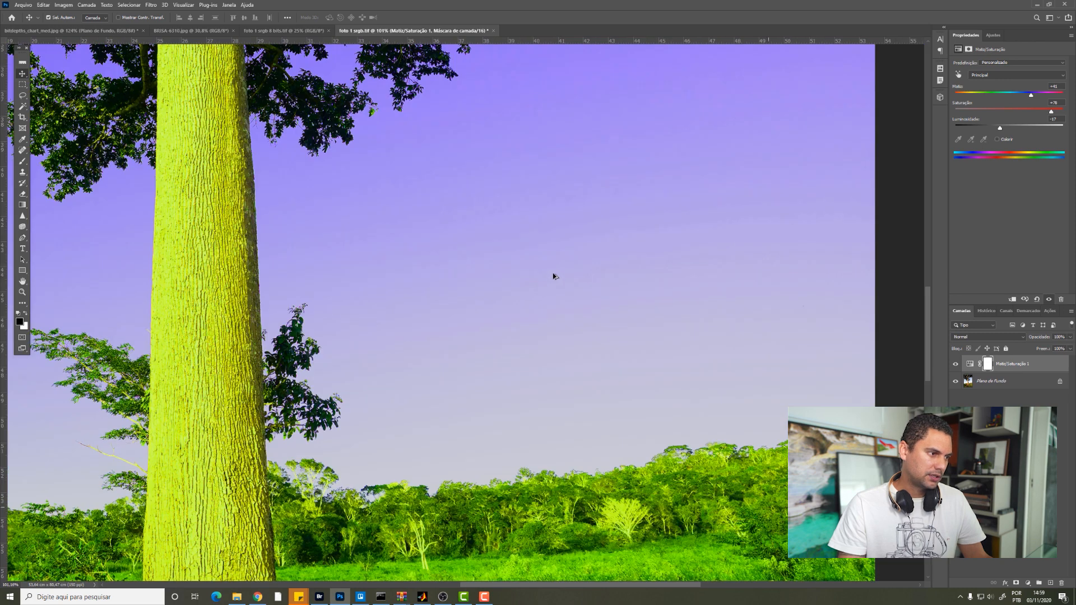
pyautogui.scroll(-5, 554, 276)
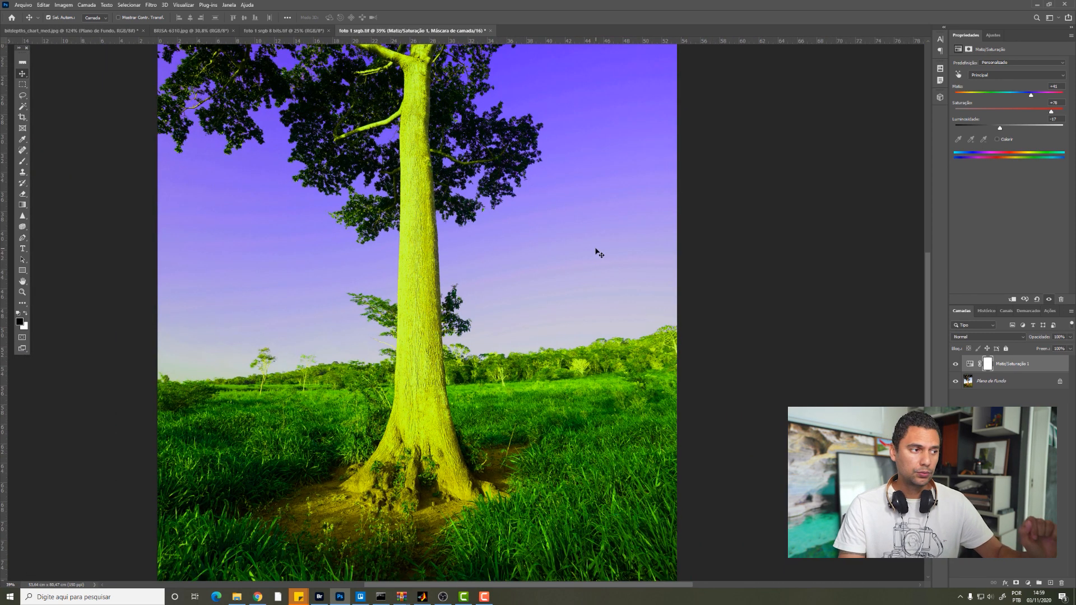
pyautogui.press('z')
pyautogui.click(257, 17)
pyautogui.moveTo(619, 148); pyautogui.dragTo(430, 287)
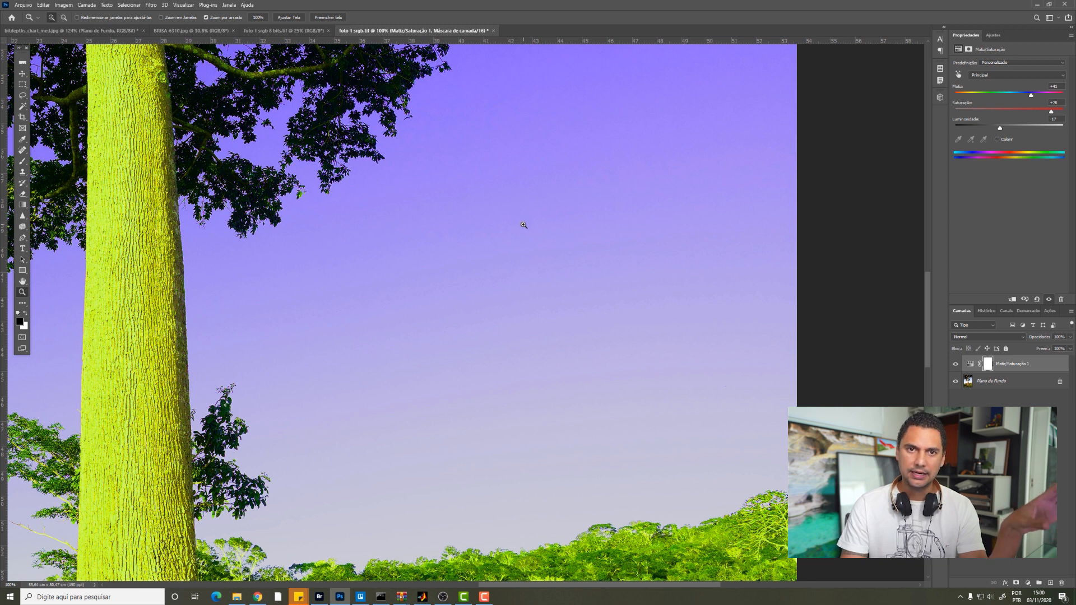
pyautogui.click(291, 31)
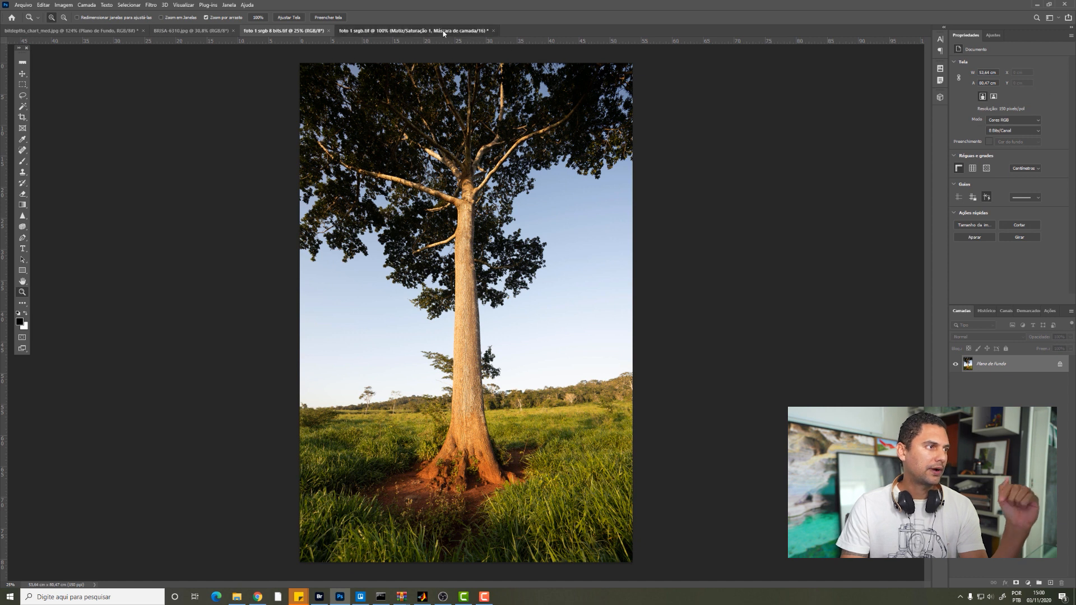
pyautogui.click(442, 31)
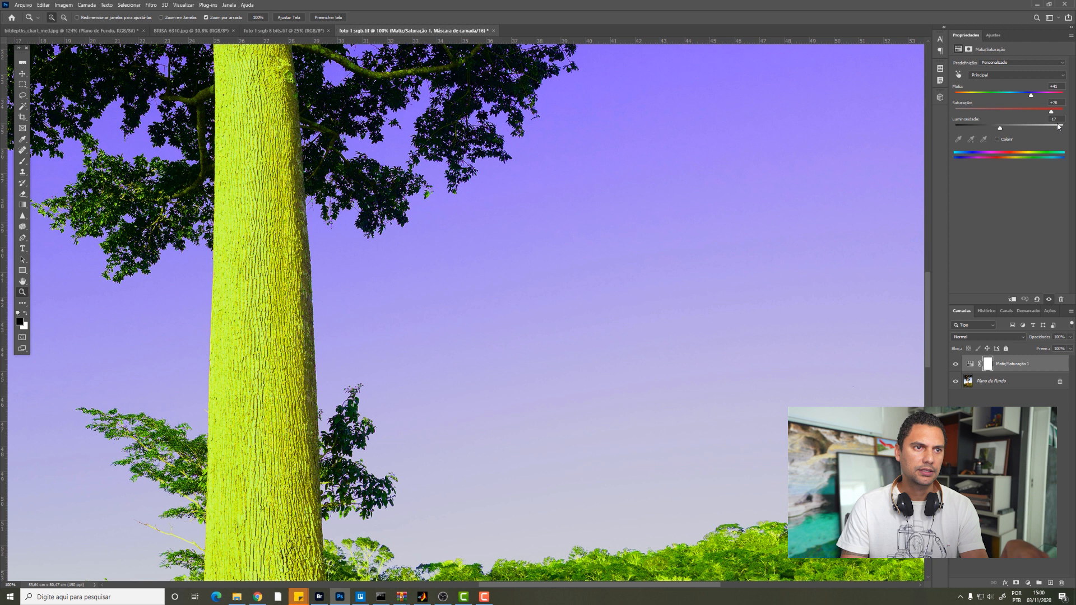
# Step: Add a Hue/Saturation adjustment layer to foto 1 srgb 8 bits.tif
pyautogui.click(285, 30)
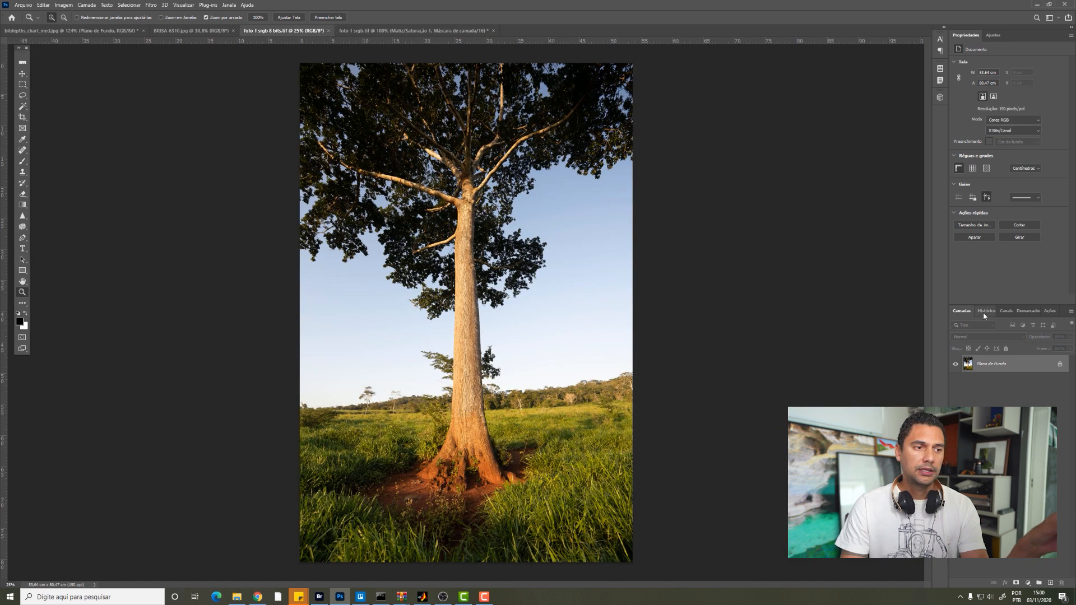
pyautogui.click(1025, 584)
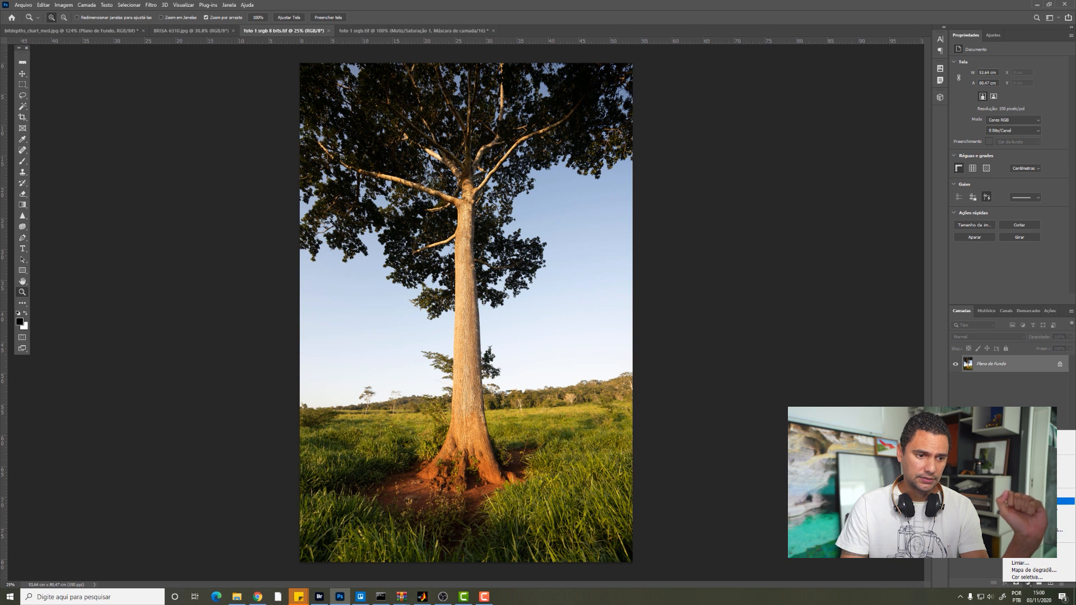
pyautogui.click(1031, 501)
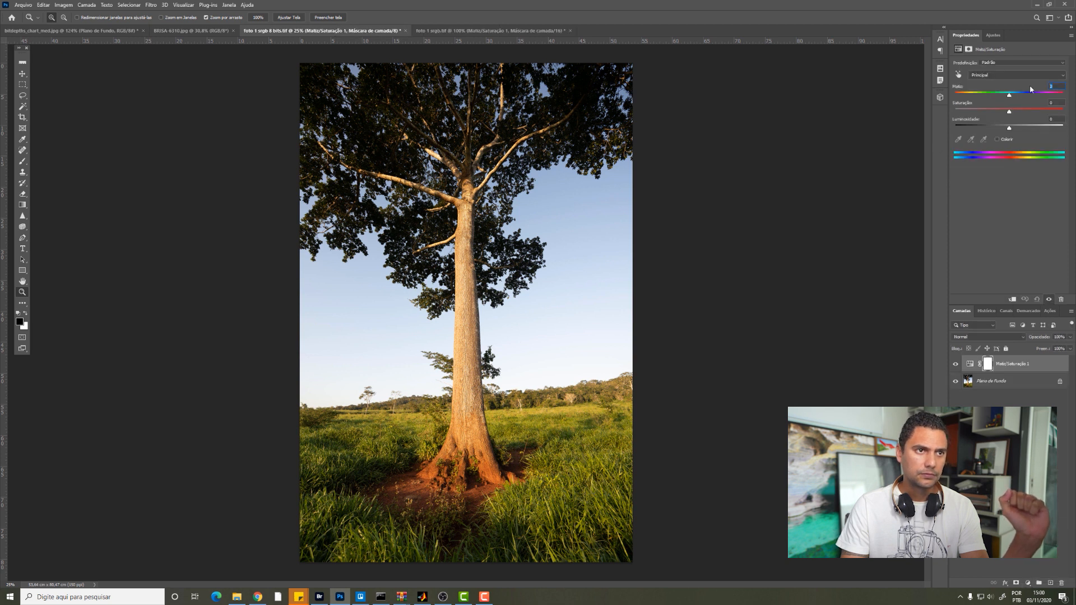
# Step: Match the 8-bit photo's Hue/Saturation layer to the 16-bit one: hue +41, saturation +78 and lightness -17
pyautogui.click(423, 32)
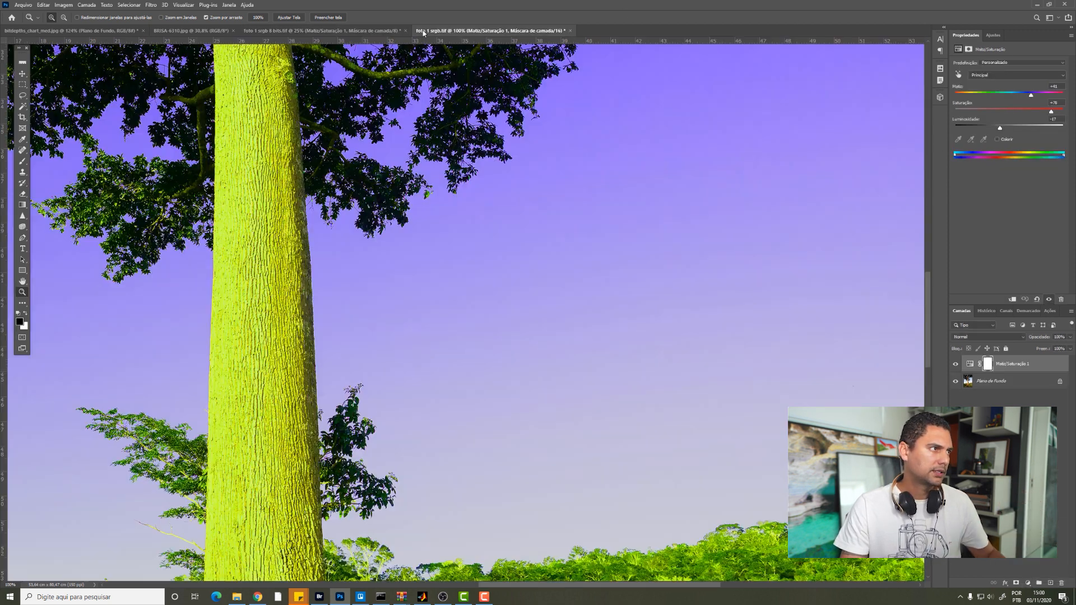
pyautogui.click(322, 31)
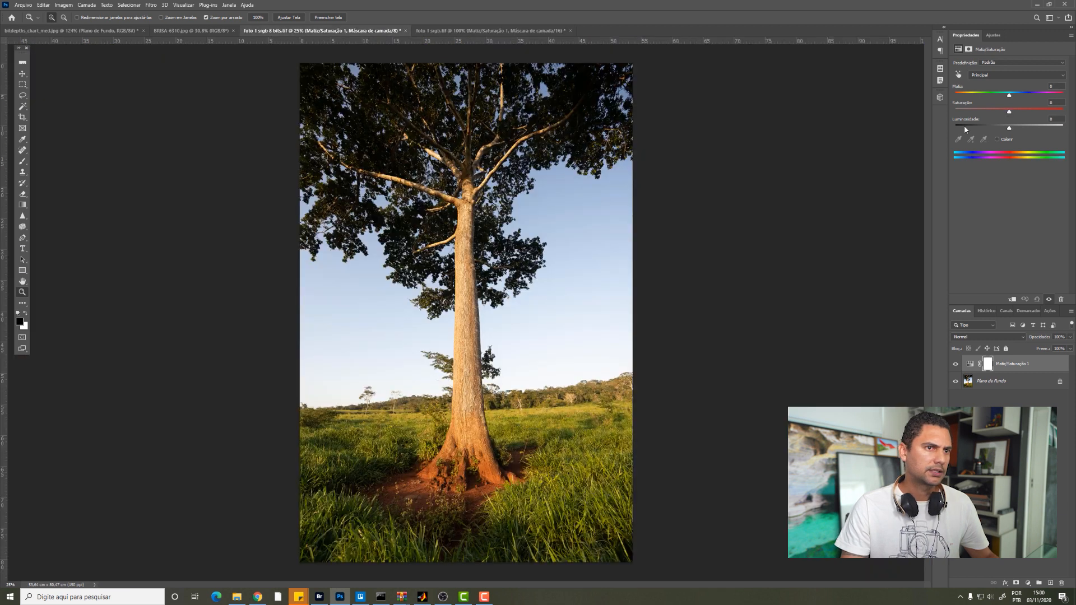
pyautogui.click(1033, 93)
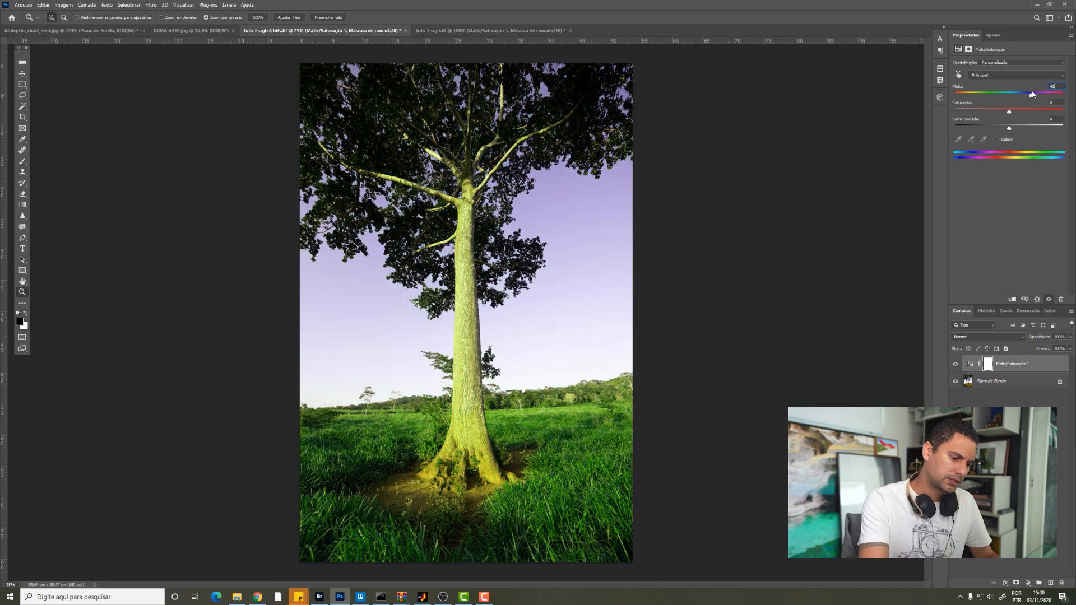
pyautogui.write('78')
pyautogui.press('Tab')
pyautogui.write('-17')
pyautogui.press('Return')
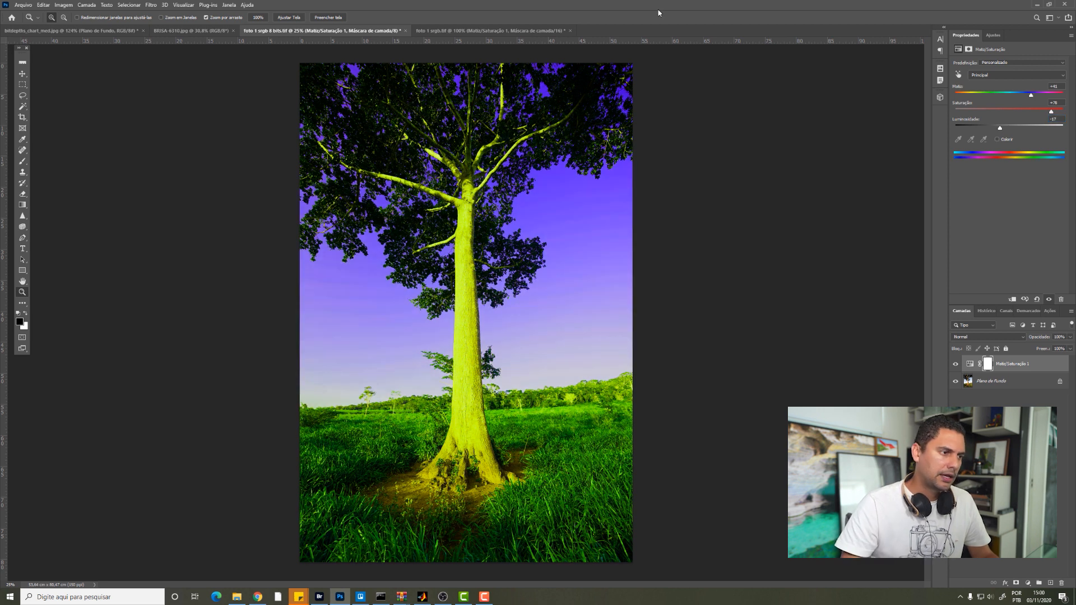
# Step: Compare the sky gradients of the adjusted 8-bit and 16-bit photos at 100%, framing the same area beside the trunk
pyautogui.click(254, 20)
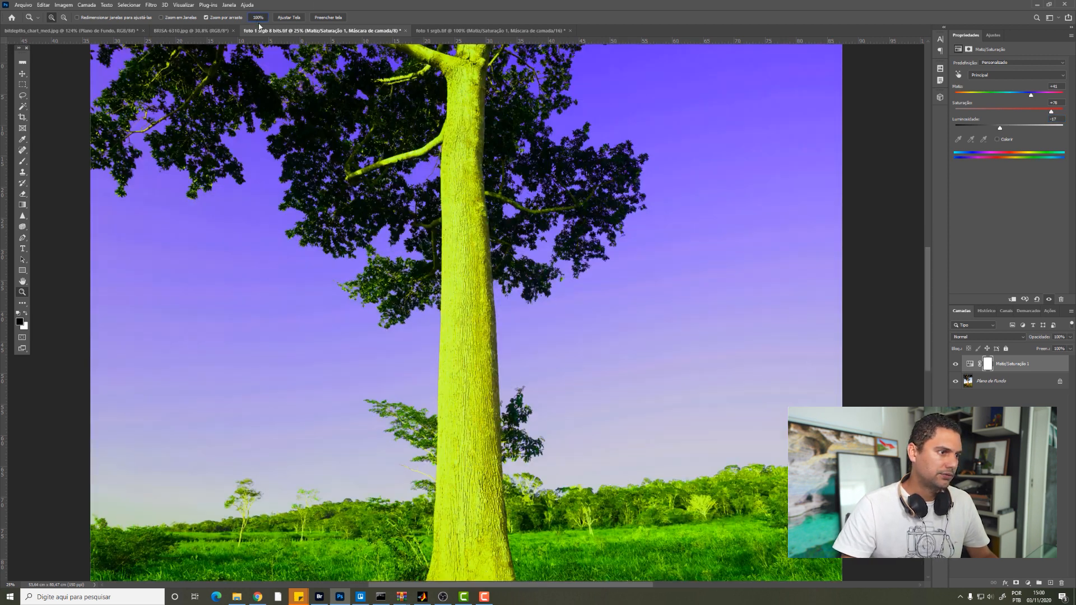
pyautogui.moveTo(716, 236); pyautogui.dragTo(435, 202)
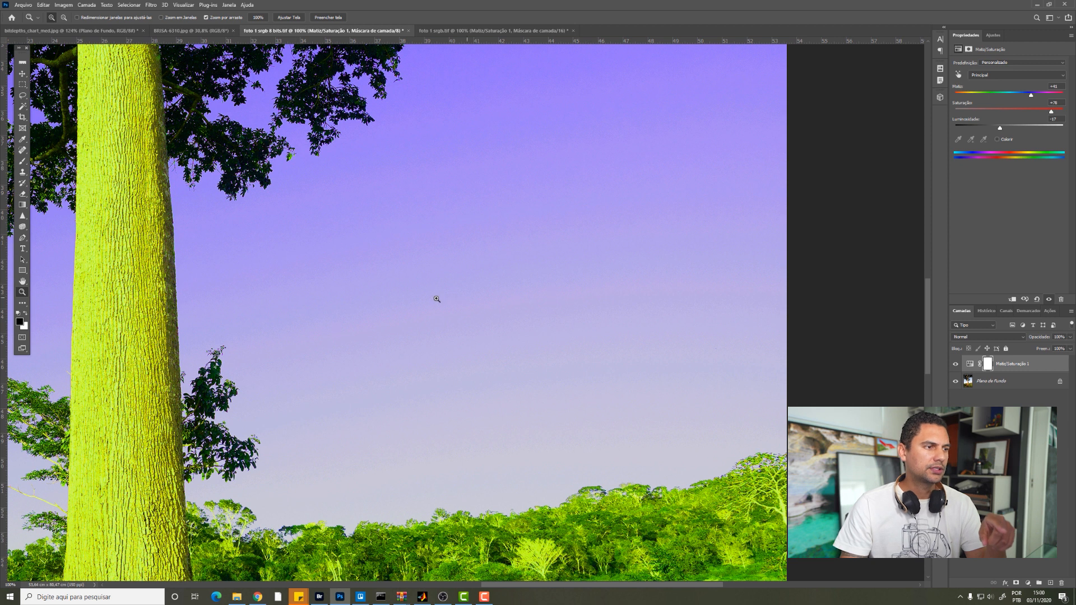
pyautogui.click(456, 31)
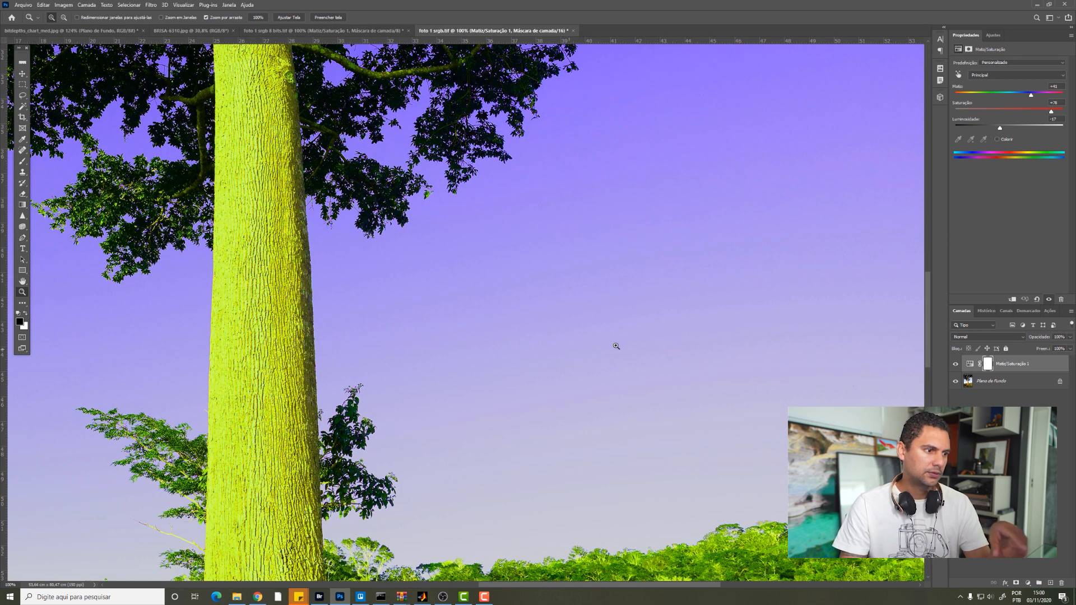
pyautogui.moveTo(639, 321); pyautogui.dragTo(538, 322)
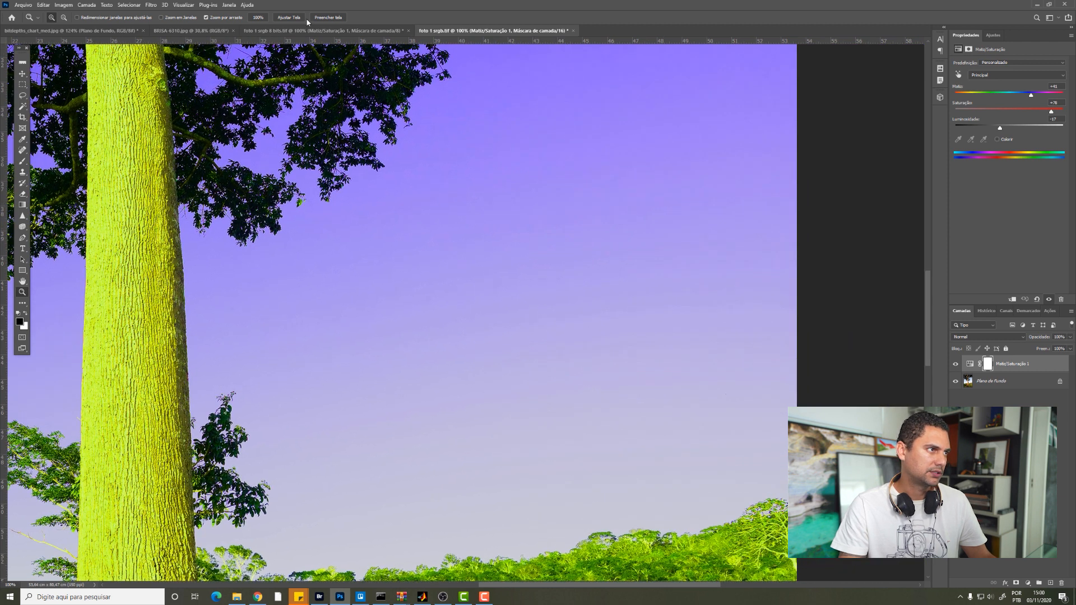
# Step: Dock the 8-bit photo's window below the 16-bit photo and set the Hue/Saturation lightness to -39 for comparison
pyautogui.moveTo(323, 30); pyautogui.dragTo(236, 313)
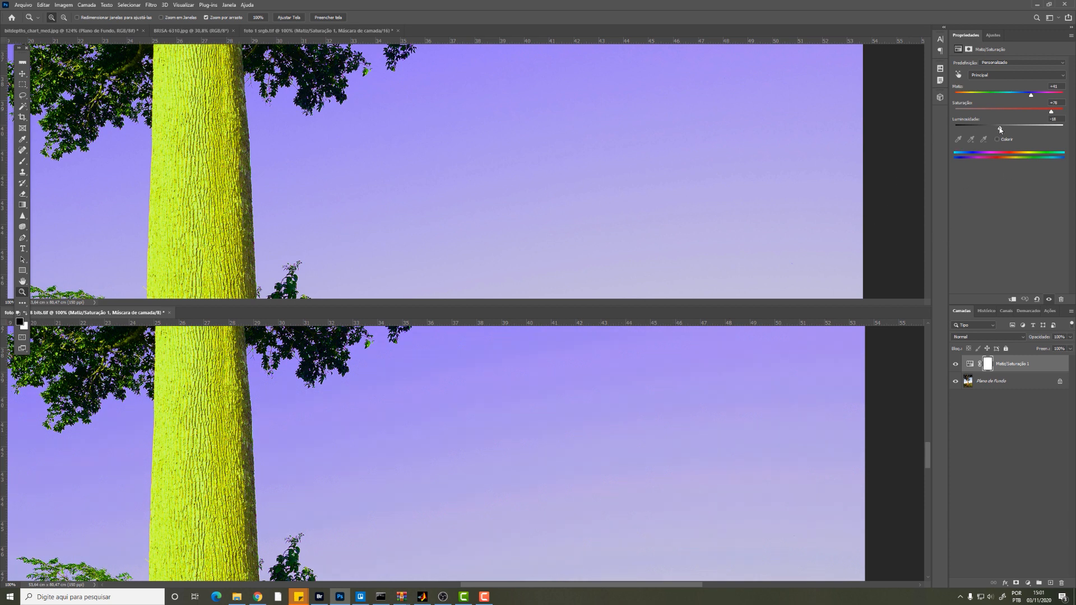
pyautogui.moveTo(999, 128); pyautogui.dragTo(987, 128)
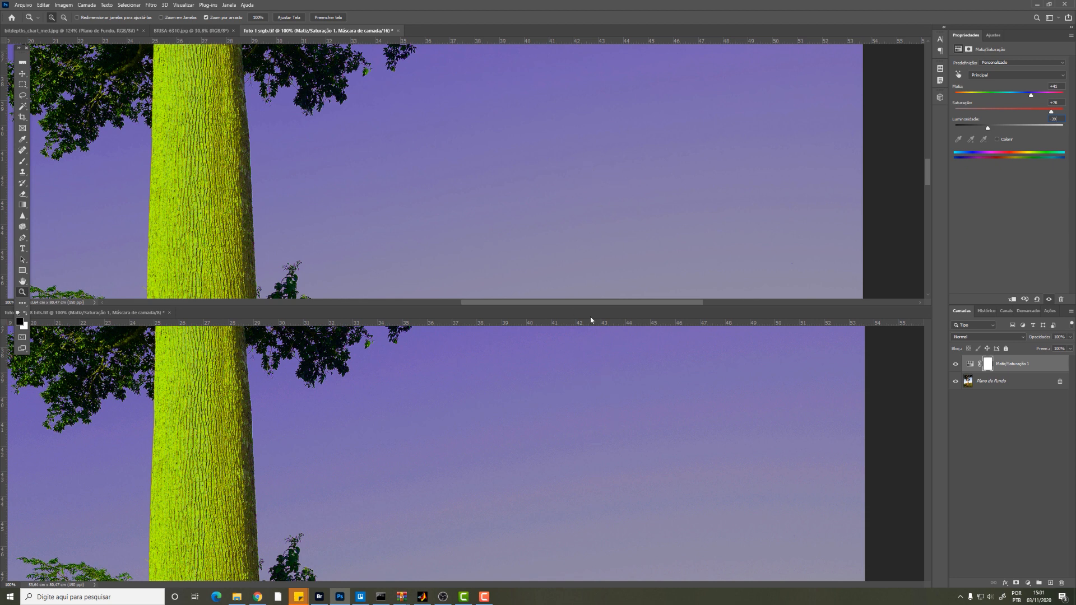
# Step: Compare the sky gradients of both photos side by side, down to the tree line on the horizon
pyautogui.click(520, 209)
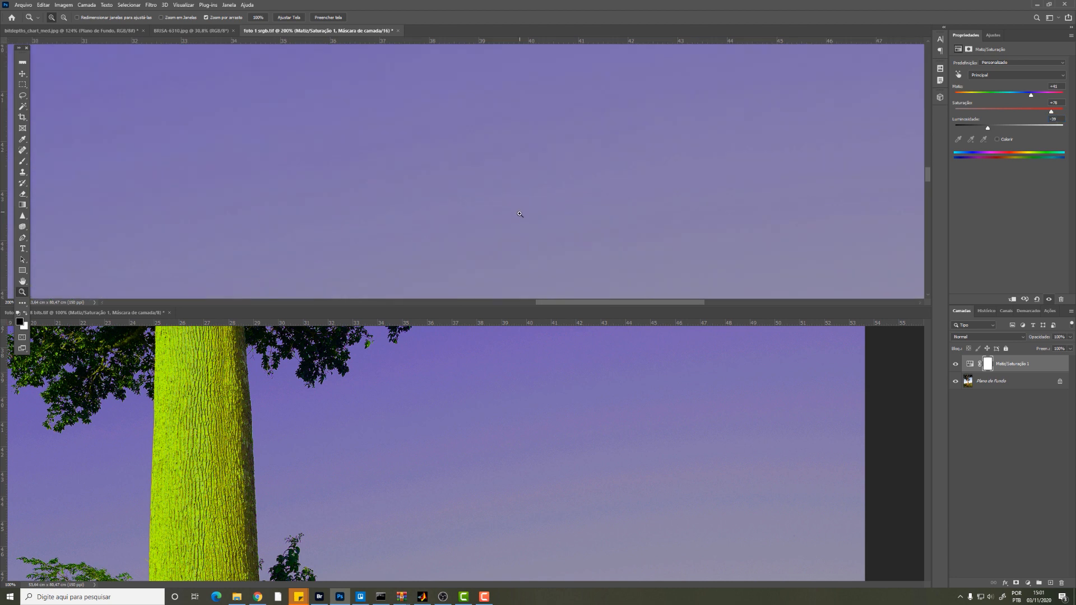
pyautogui.scroll(-5, 489, 218)
pyautogui.moveTo(501, 240); pyautogui.dragTo(509, 65)
pyautogui.moveTo(526, 275); pyautogui.dragTo(516, 229)
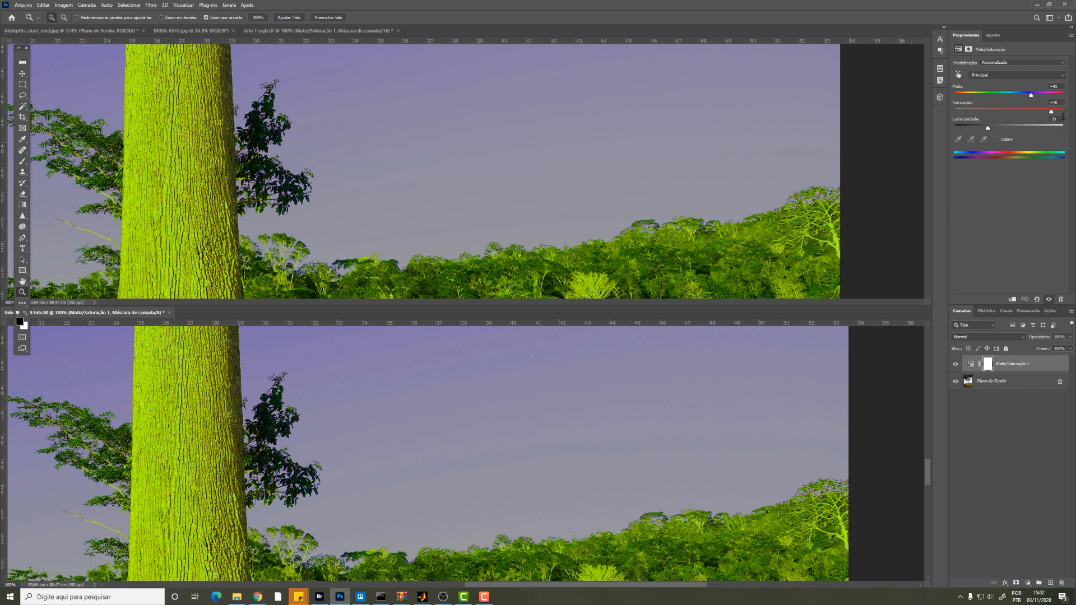
# Step: Set the Hue/Saturation layers of the 8-bit and 16-bit photos to saturation +100 and lightness -30
pyautogui.moveTo(1051, 111); pyautogui.dragTo(1064, 112)
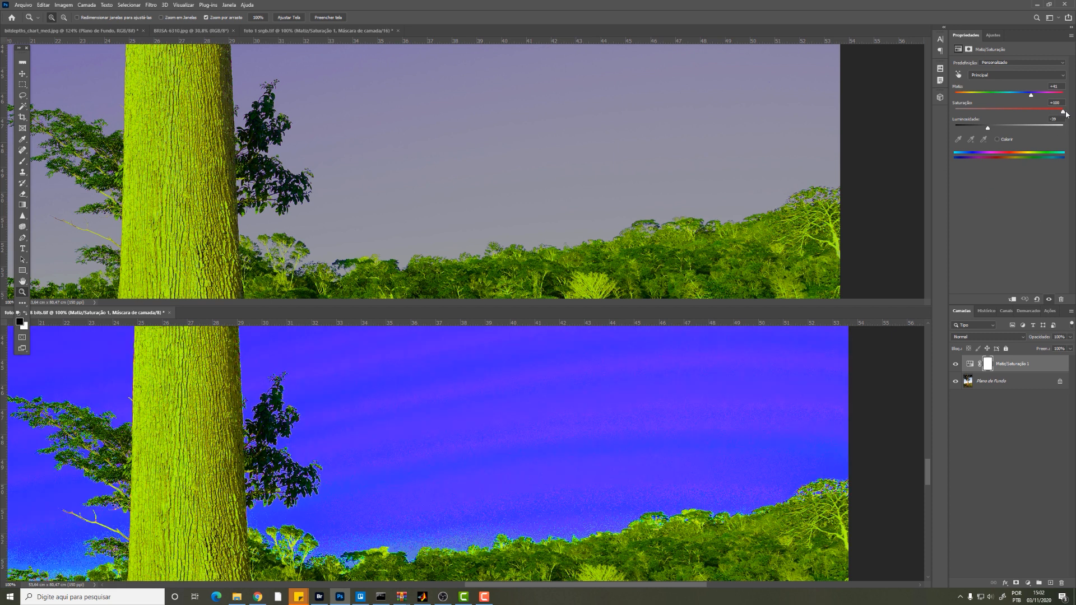
pyautogui.moveTo(987, 128)
pyautogui.mouseDown()
pyautogui.moveTo(978, 128)
pyautogui.moveTo(1002, 128)
pyautogui.moveTo(993, 129)
pyautogui.mouseUp()
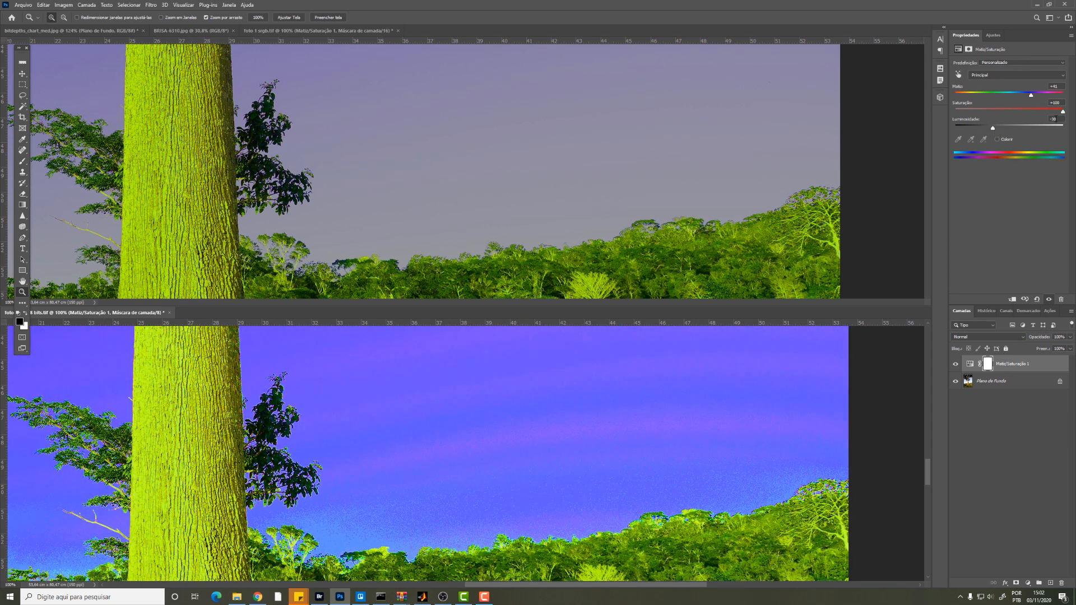
pyautogui.click(919, 173)
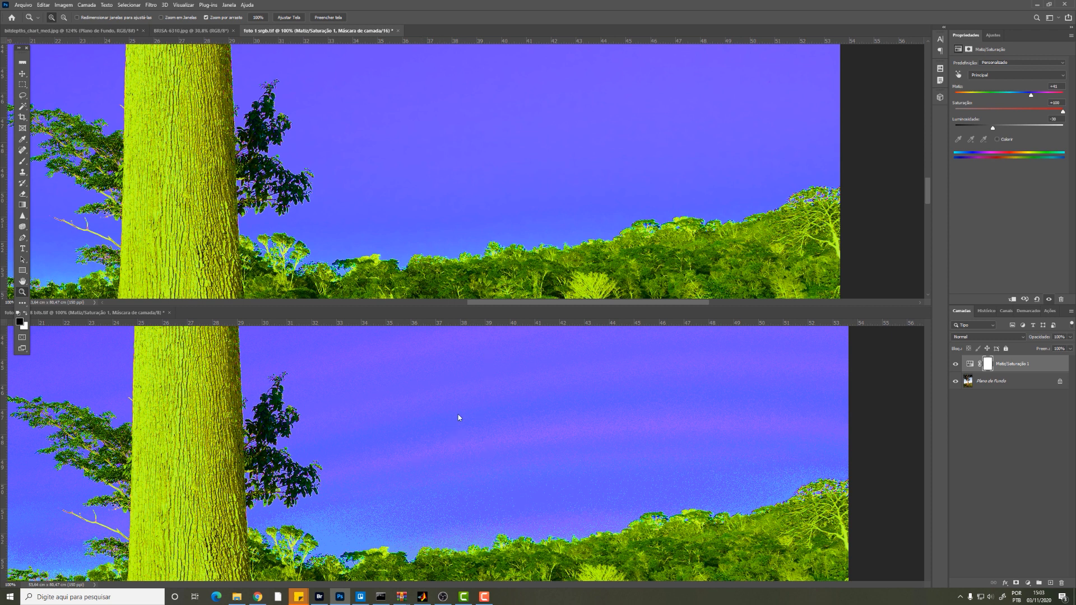
# Step: Examine the skies of both adjusted photos for banding with the whole tree in view
pyautogui.scroll(-9, 447, 411)
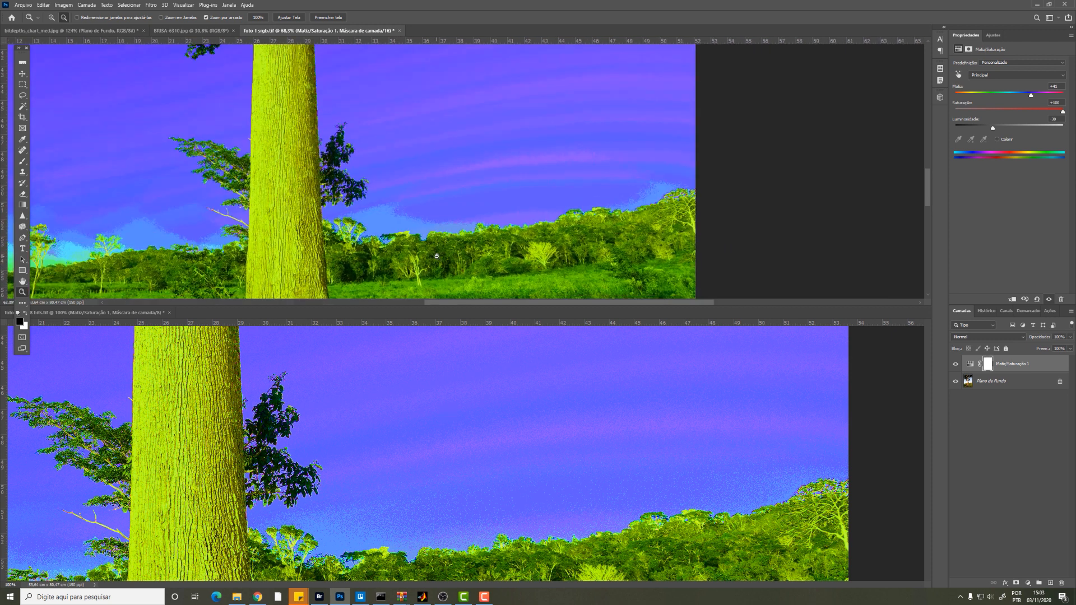
pyautogui.scroll(-5, 432, 211)
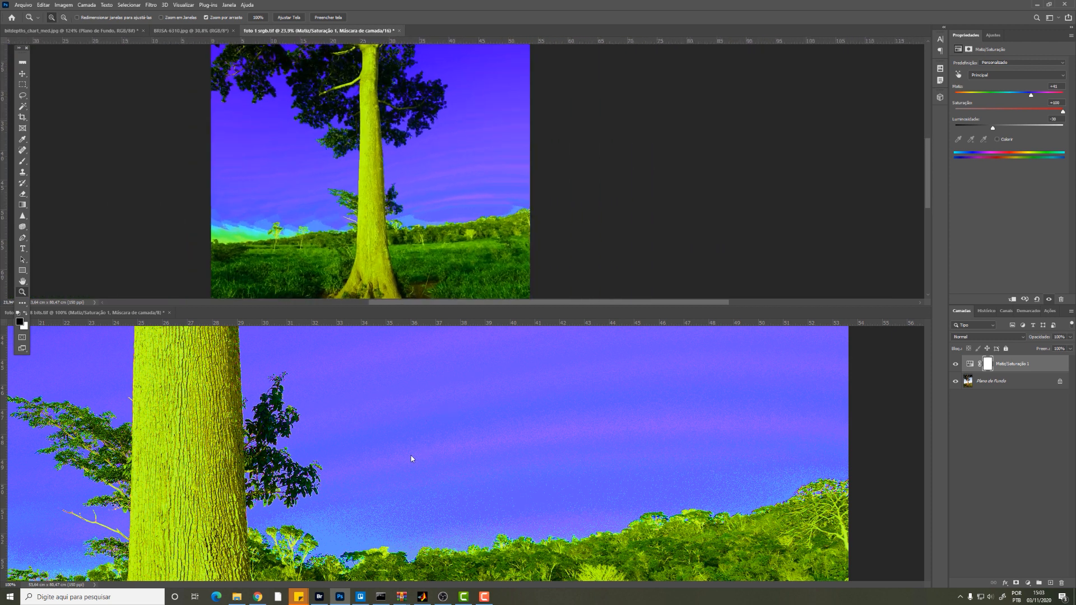
pyautogui.scroll(-2, 462, 434)
pyautogui.scroll(-6, 461, 434)
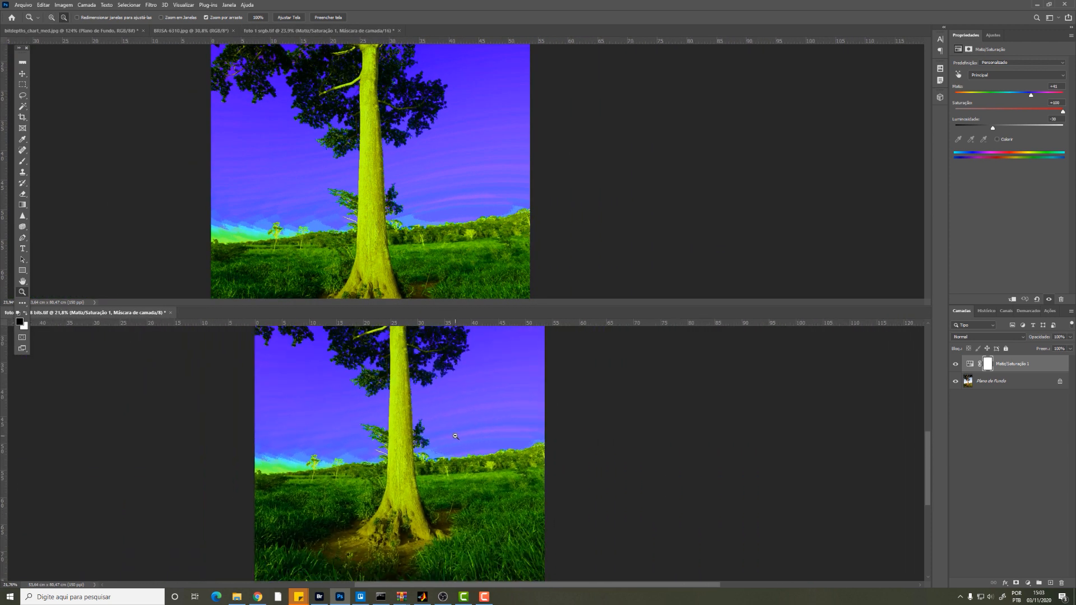
# Step: Compare the banding in both photos at a matching 30% zoom, with the trunk lined up in the two windows
pyautogui.click(440, 163)
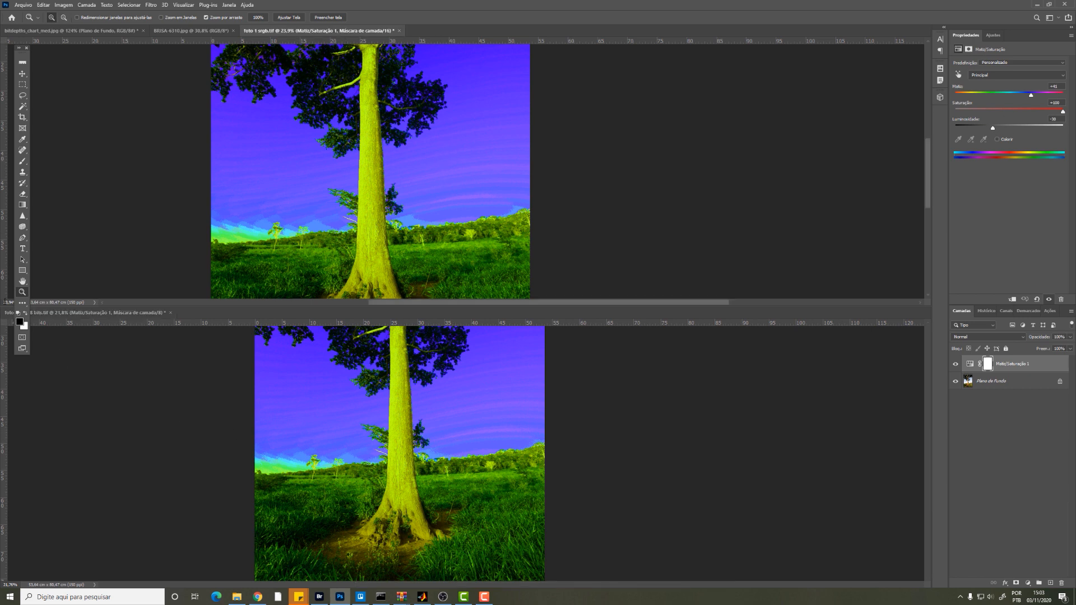
pyautogui.click(7, 303)
pyautogui.write('30')
pyautogui.press('Return')
pyautogui.click(11, 584)
pyautogui.write('30')
pyautogui.press('Return')
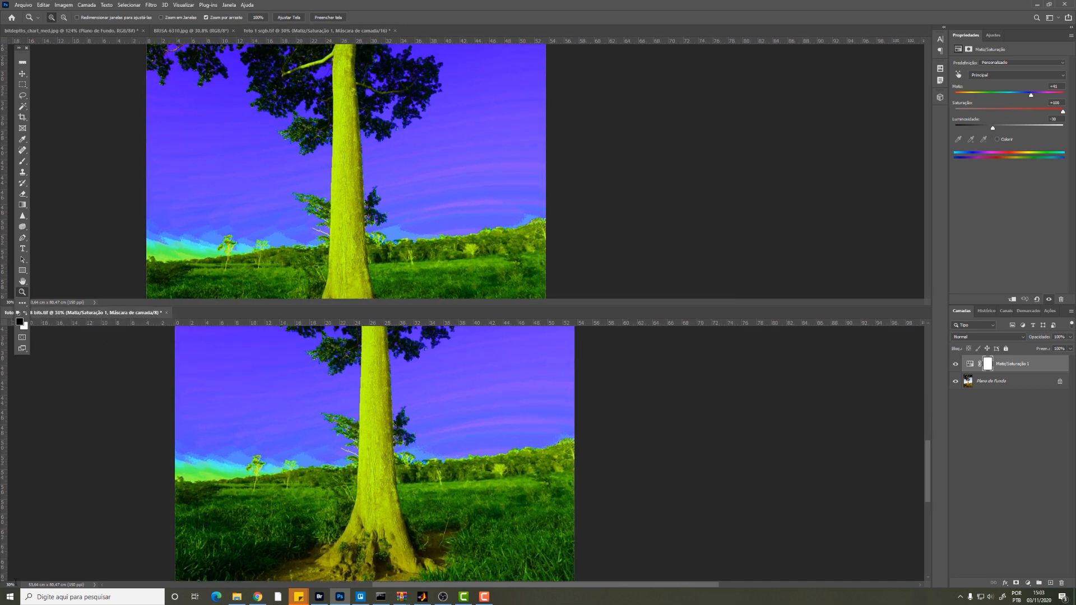
pyautogui.moveTo(307, 410)
pyautogui.mouseDown()
pyautogui.moveTo(323, 409)
pyautogui.moveTo(298, 410)
pyautogui.mouseUp()
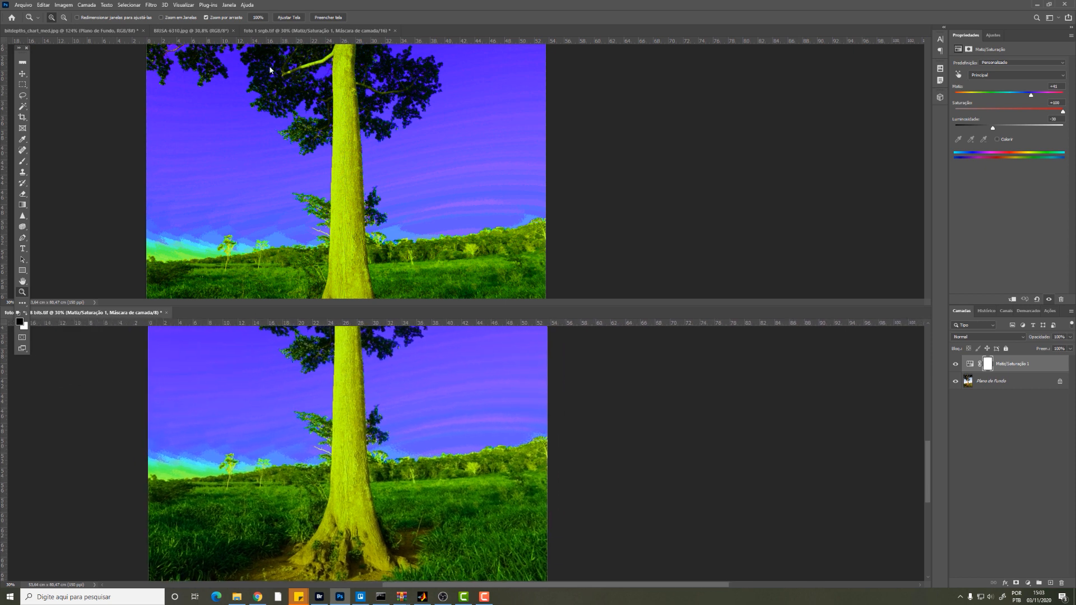
# Step: Convert foto 1 srgb.tif from 16 to 32 bits per channel, flattening its layers
pyautogui.click(489, 142)
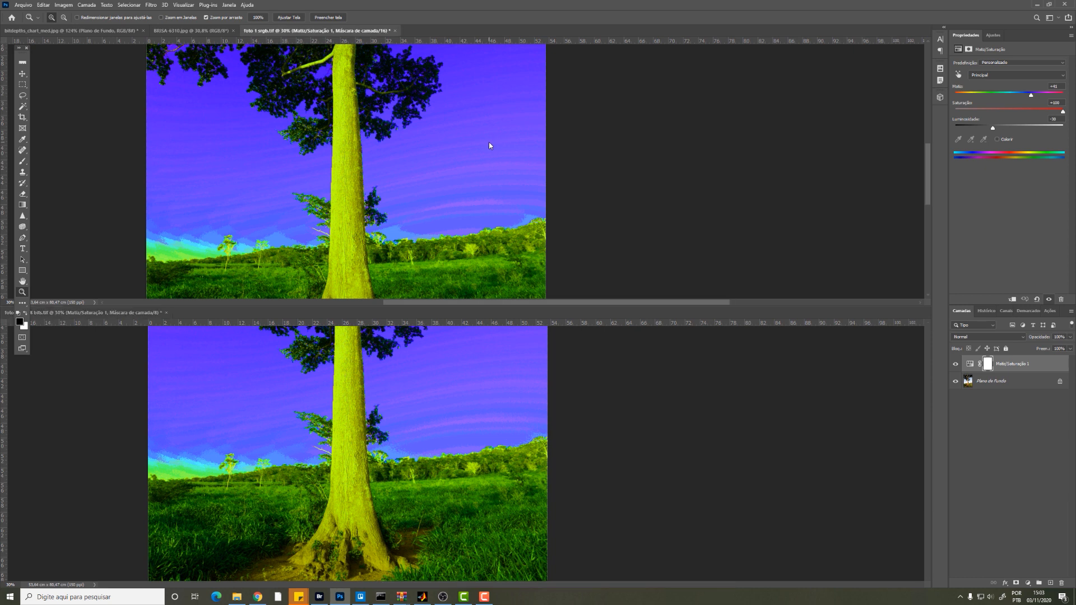
pyautogui.click(64, 6)
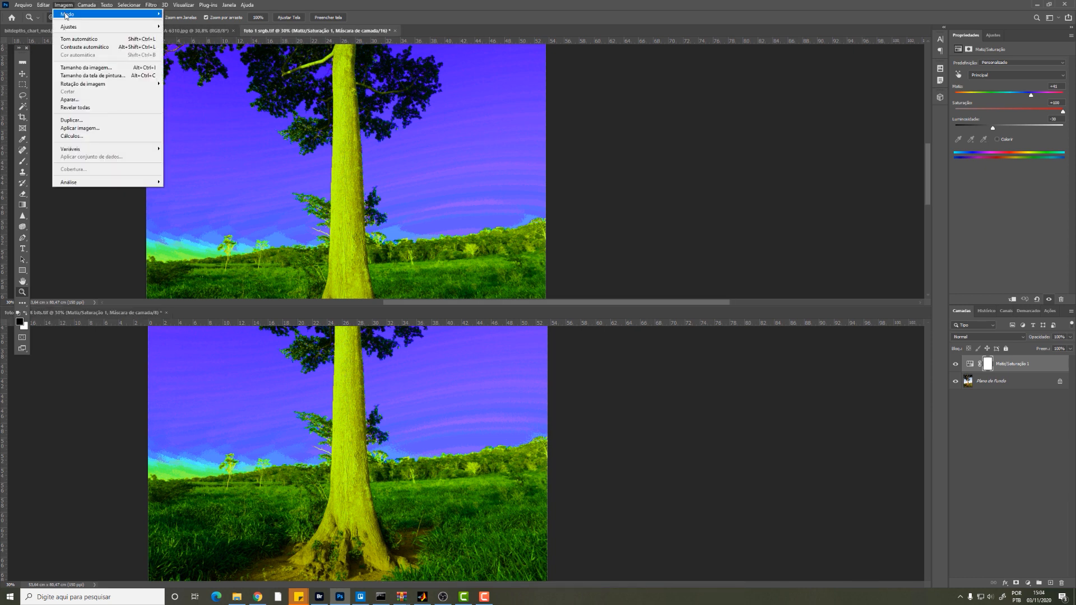
pyautogui.moveTo(66, 16)
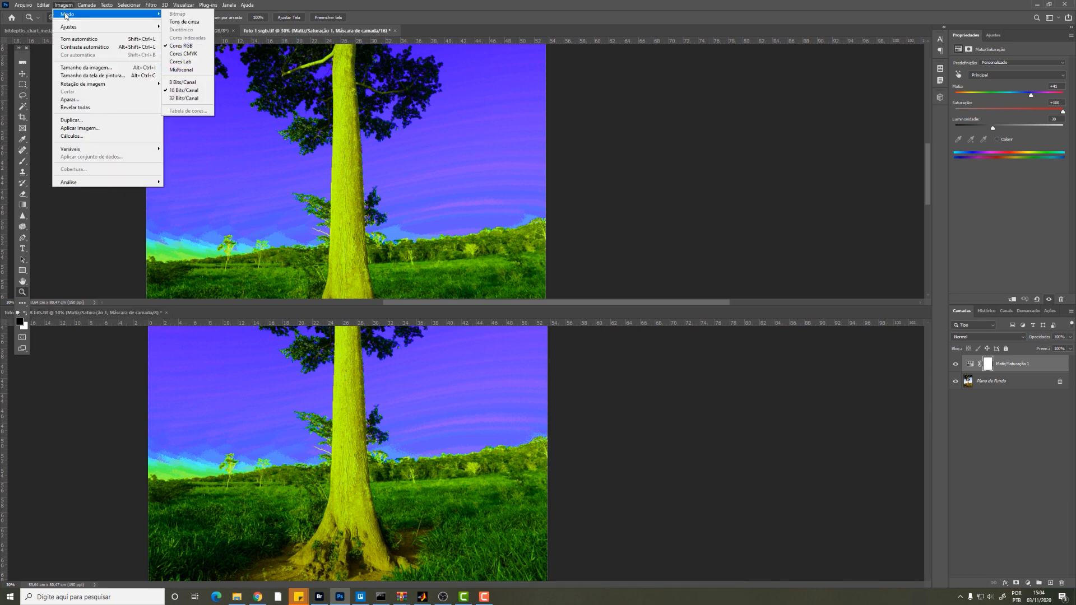
pyautogui.click(185, 98)
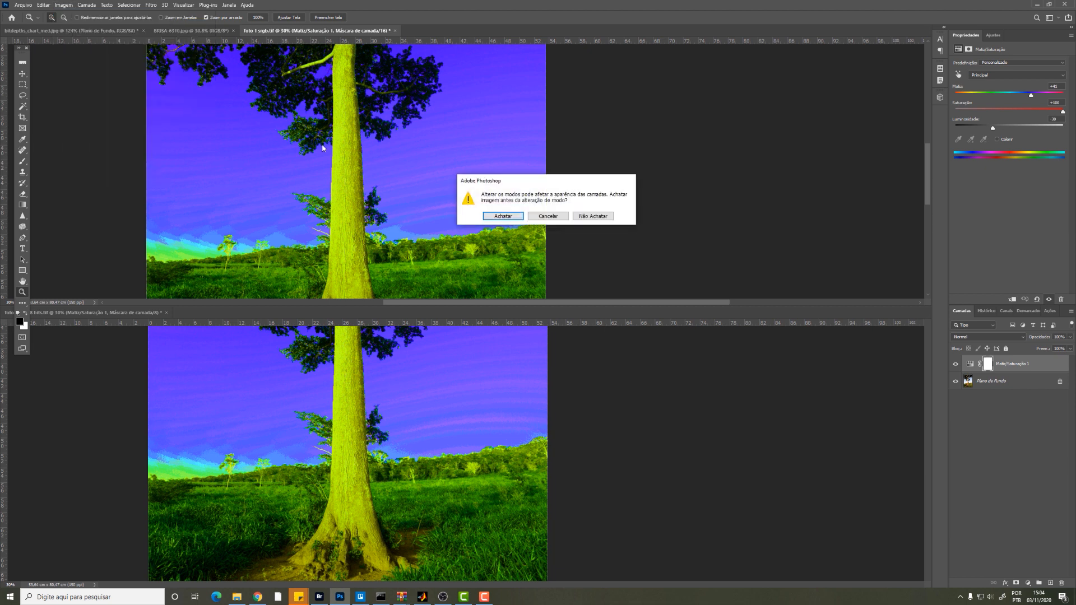
pyautogui.click(502, 216)
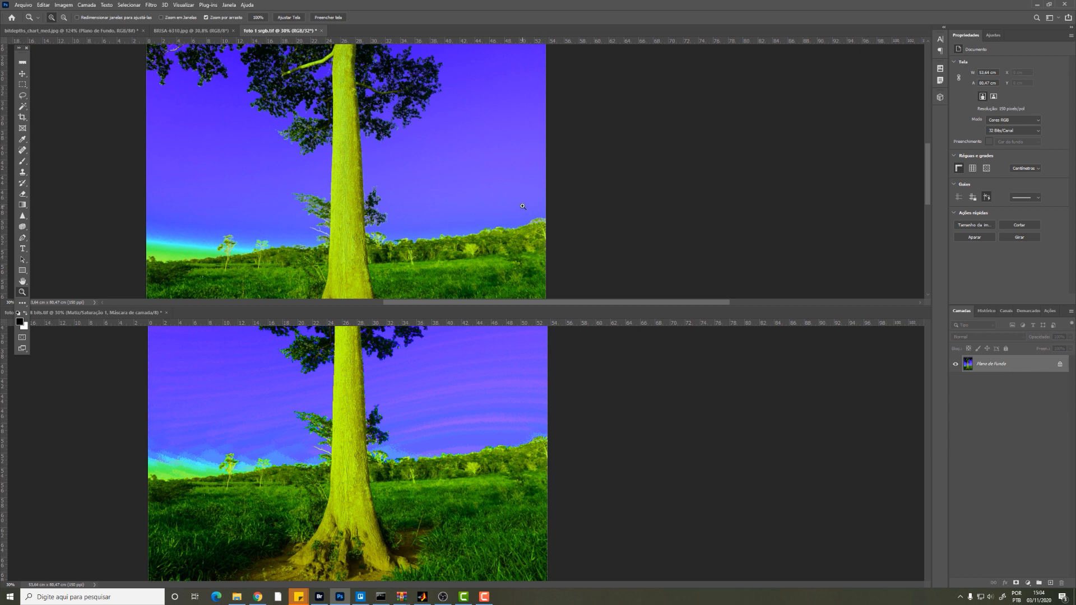
# Step: Convert the adjusted 8-bit photo to 16 bits per channel
pyautogui.click(519, 439)
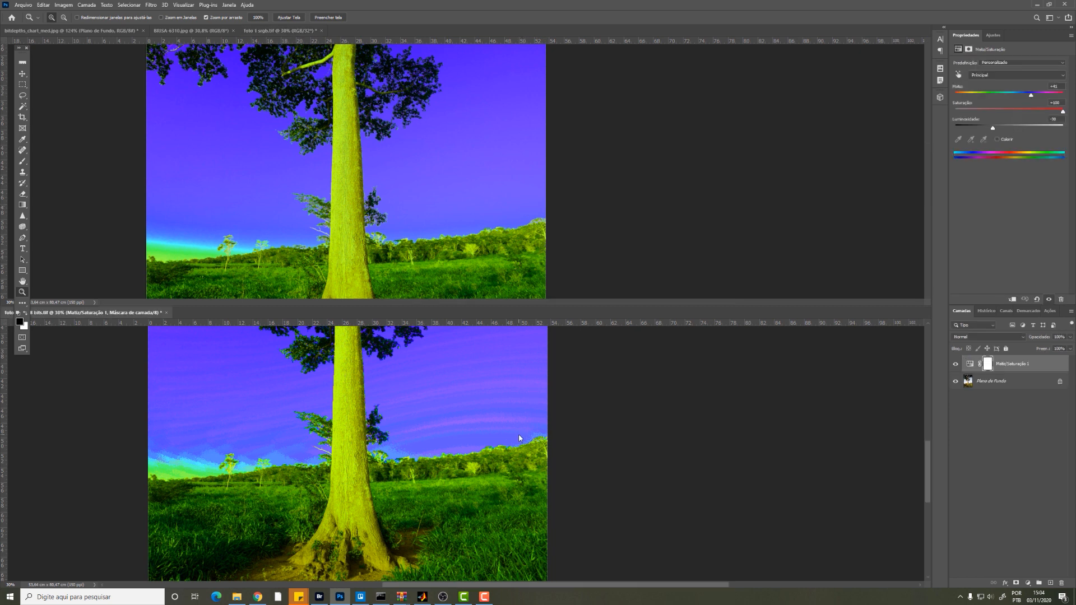
pyautogui.click(63, 5)
pyautogui.moveTo(66, 16)
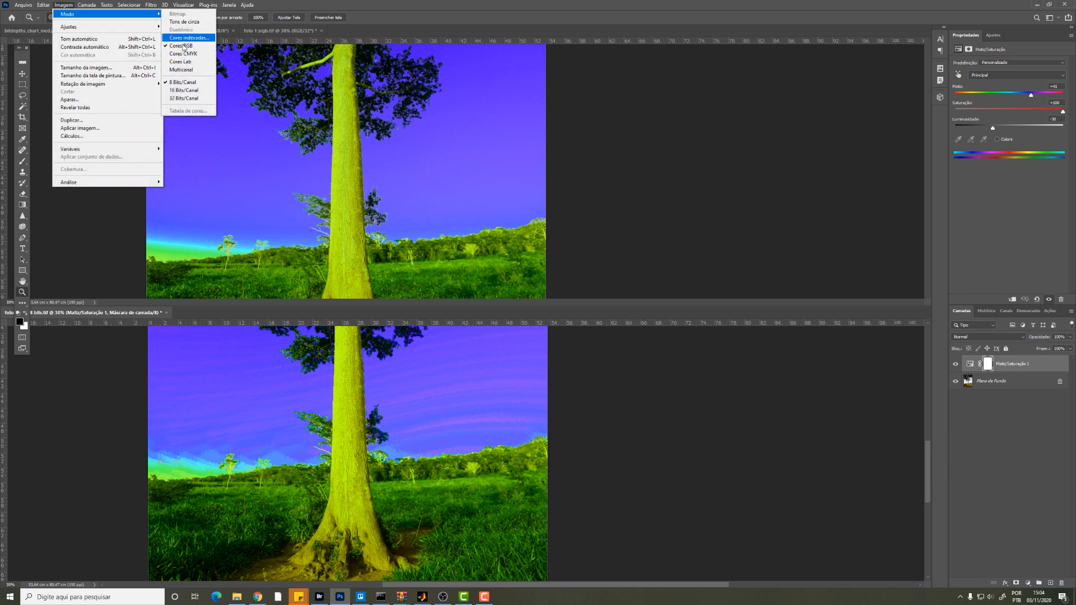
pyautogui.click(194, 93)
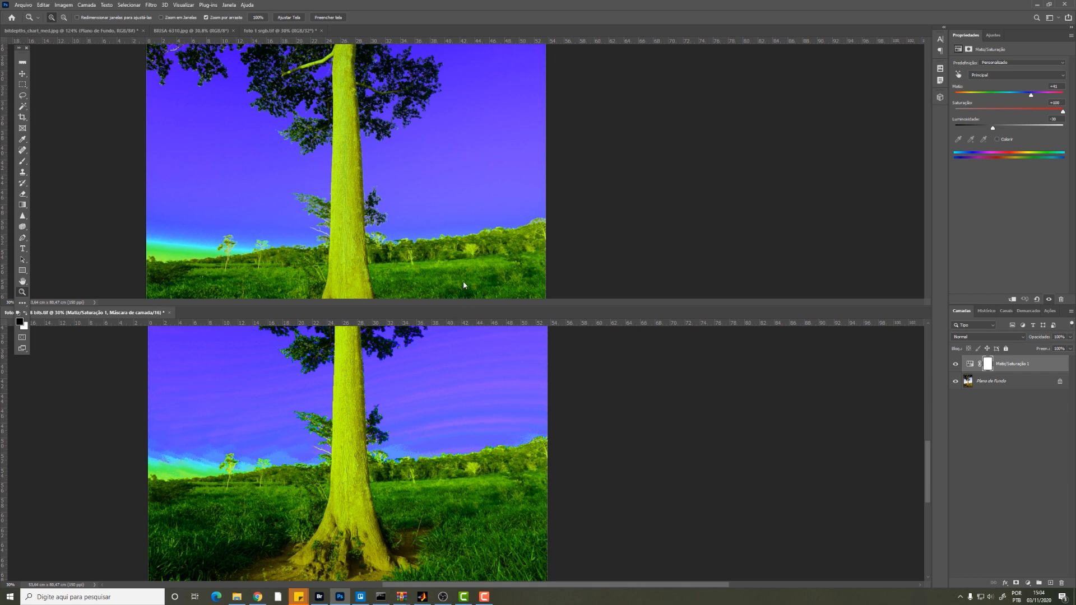
# Step: Convert the photo that was originally 8-bit to 32 bits per channel, flattening its layers
pyautogui.click(63, 4)
pyautogui.moveTo(76, 16)
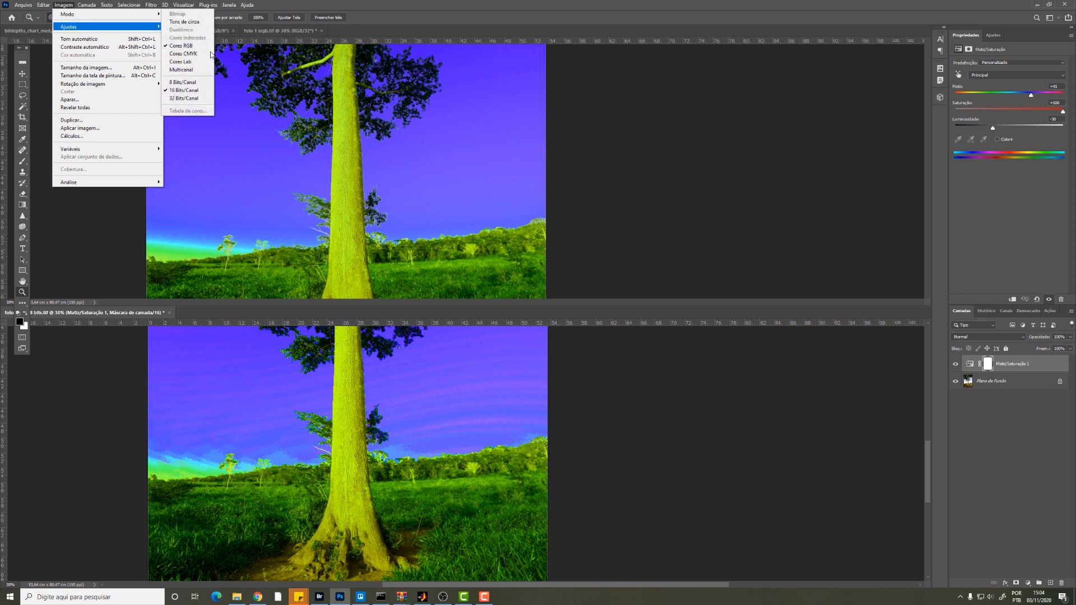
pyautogui.click(186, 99)
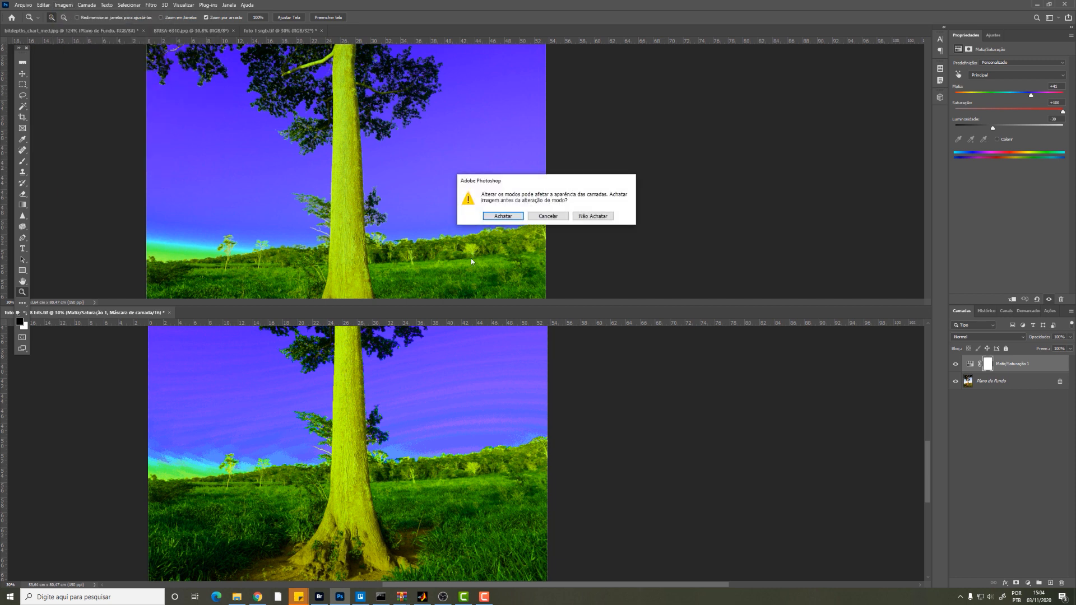
pyautogui.click(504, 216)
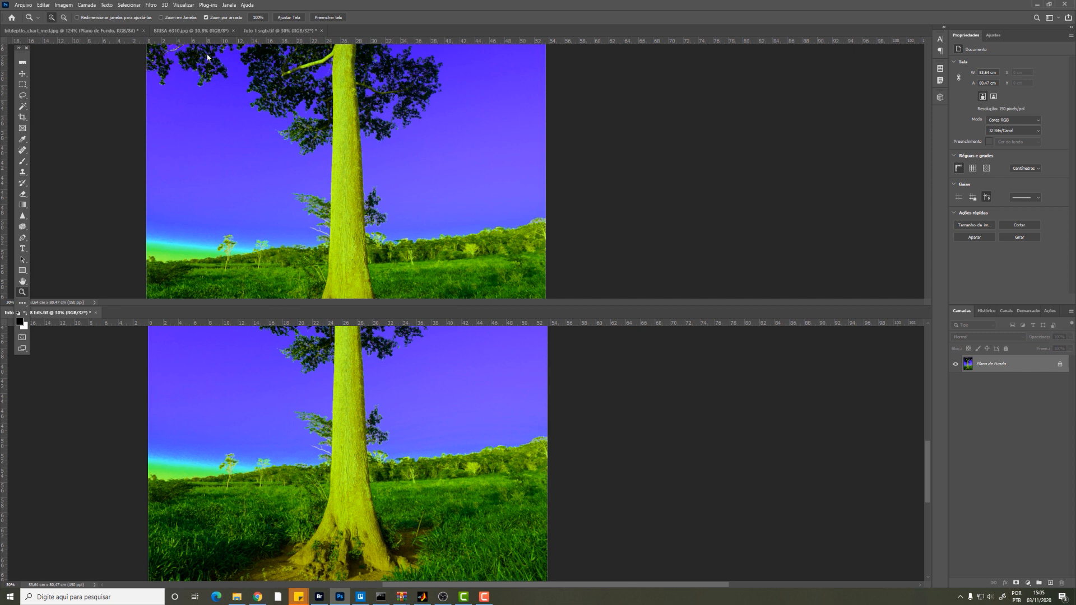
# Step: Check which filters foto 1 srgb.tif offers in 32-bit mode and convert it to 16 bits per channel with the default Local Adaptation HDR toning
pyautogui.click(374, 46)
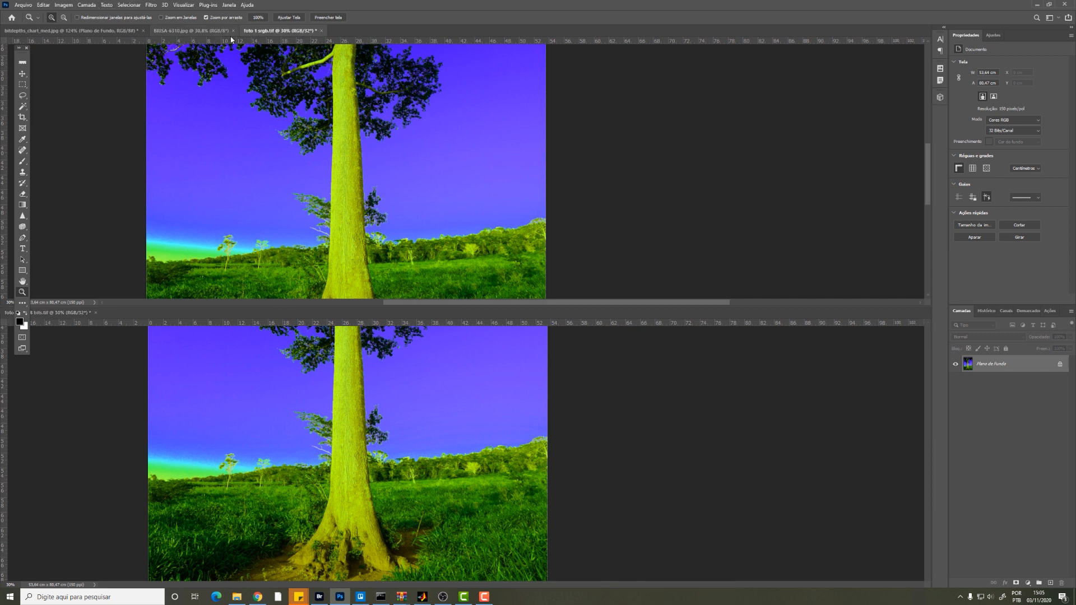
pyautogui.click(151, 5)
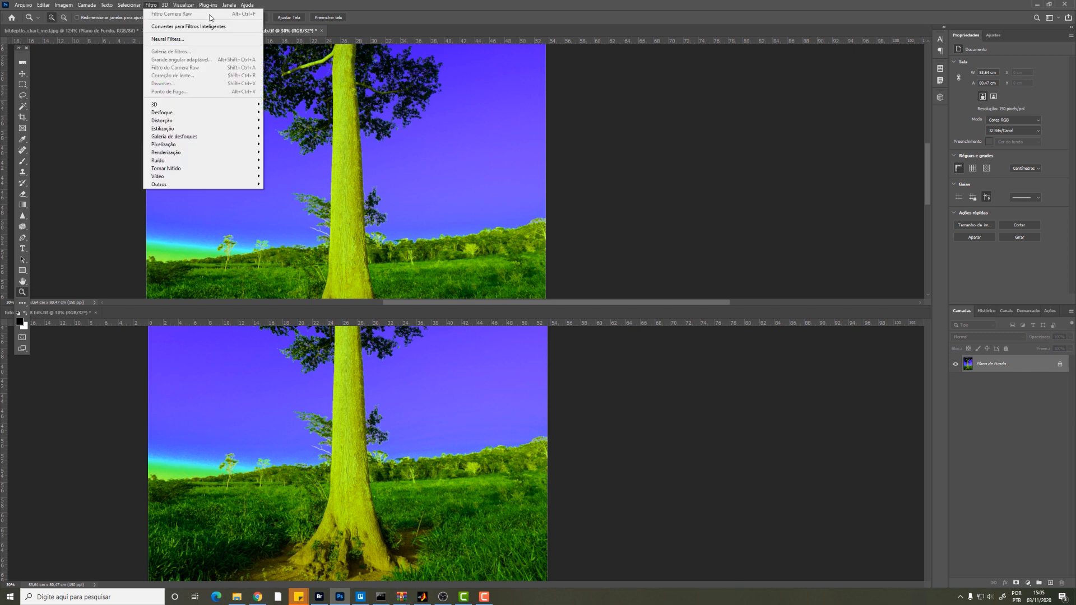
pyautogui.moveTo(65, 6)
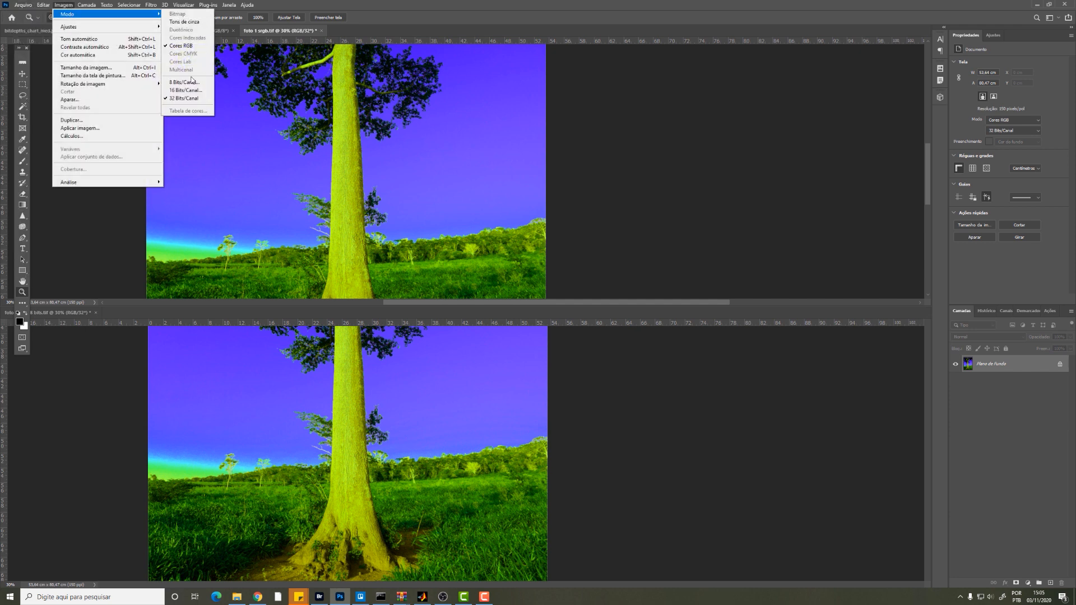
pyautogui.click(186, 91)
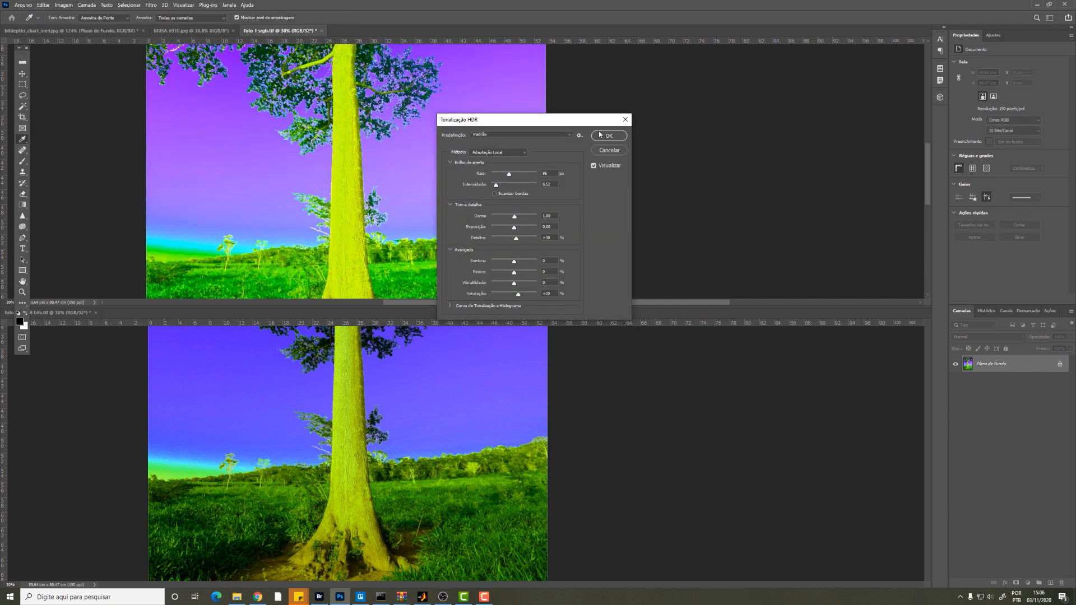
pyautogui.click(600, 135)
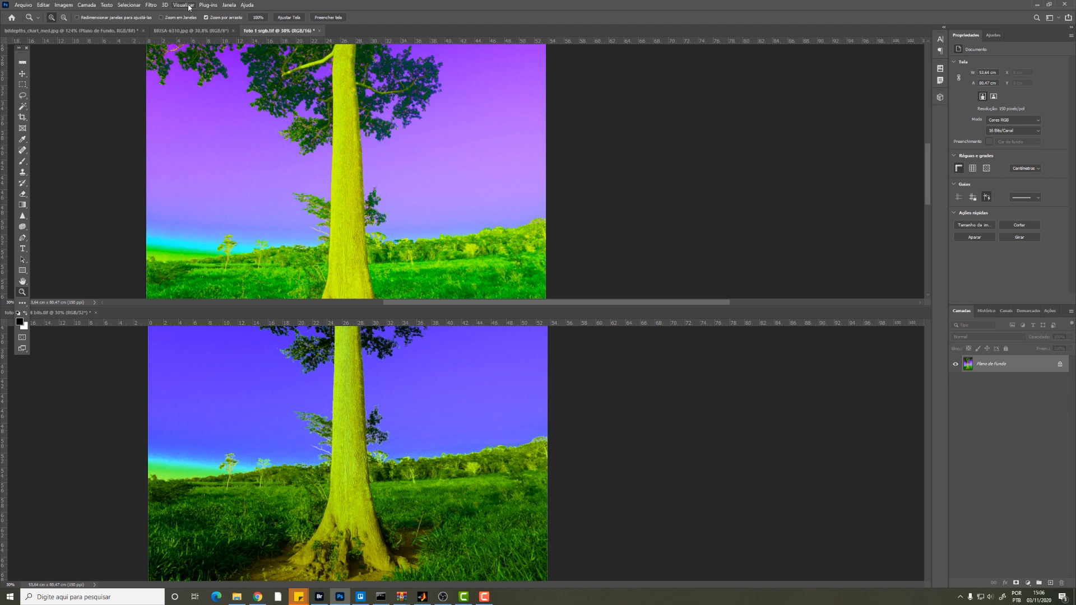
# Step: Apply the Camera Raw filter to foto 1 srgb.tif in 16-bit mode
pyautogui.click(151, 5)
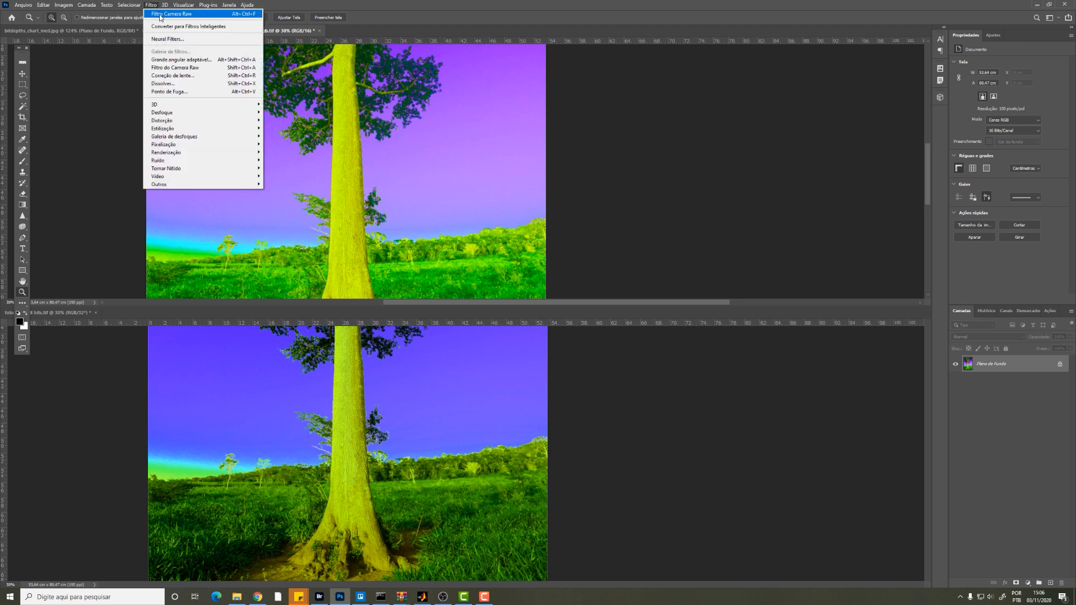
pyautogui.click(160, 15)
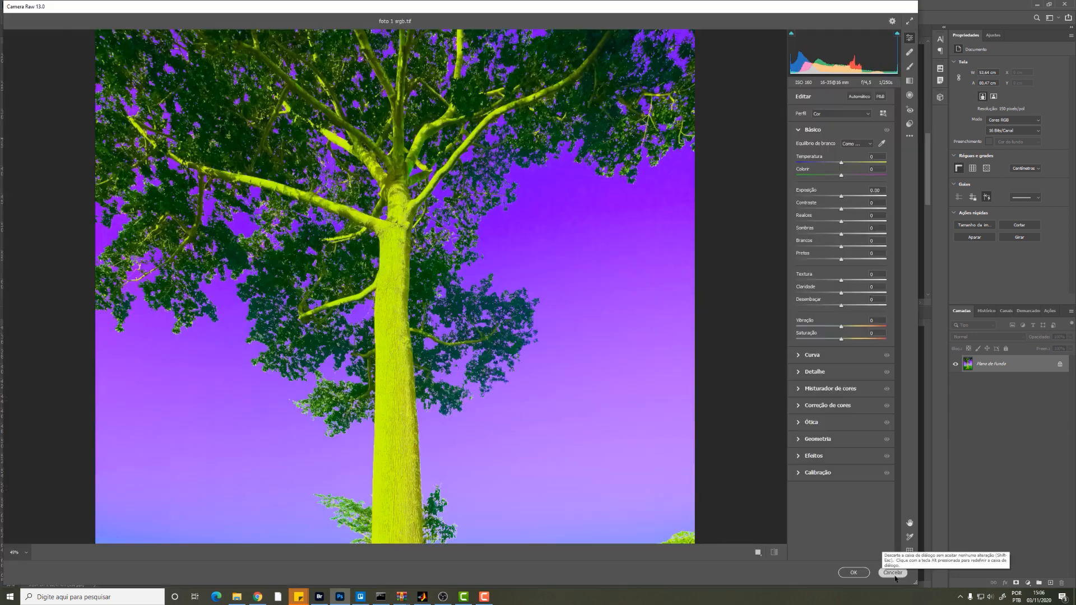
pyautogui.click(893, 573)
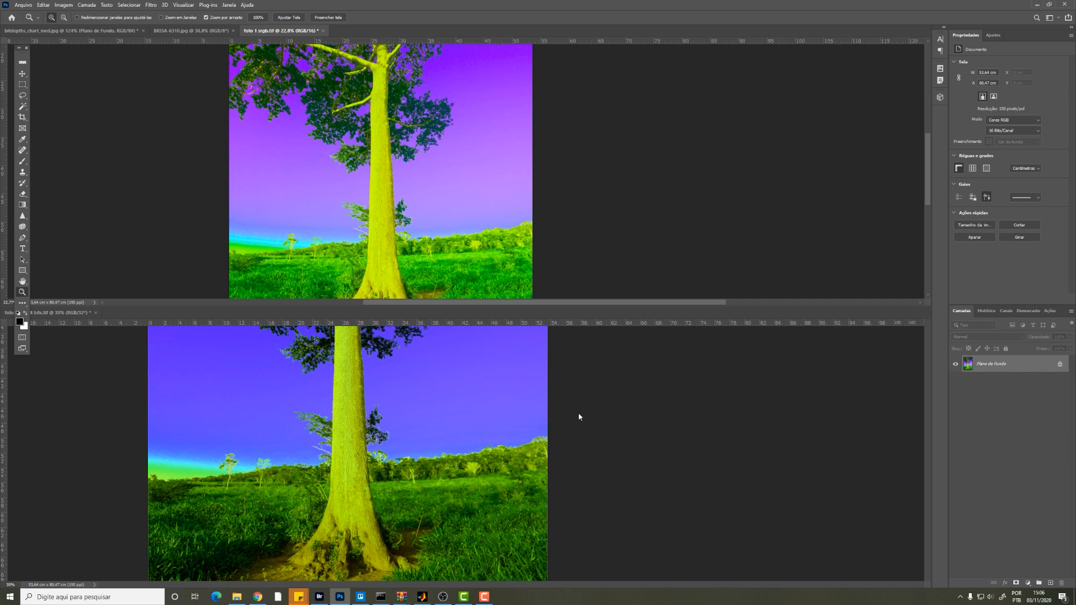
# Step: Switch to Bridge and open the raw photo DSC09035.dng in Camera Raw
pyautogui.click(319, 596)
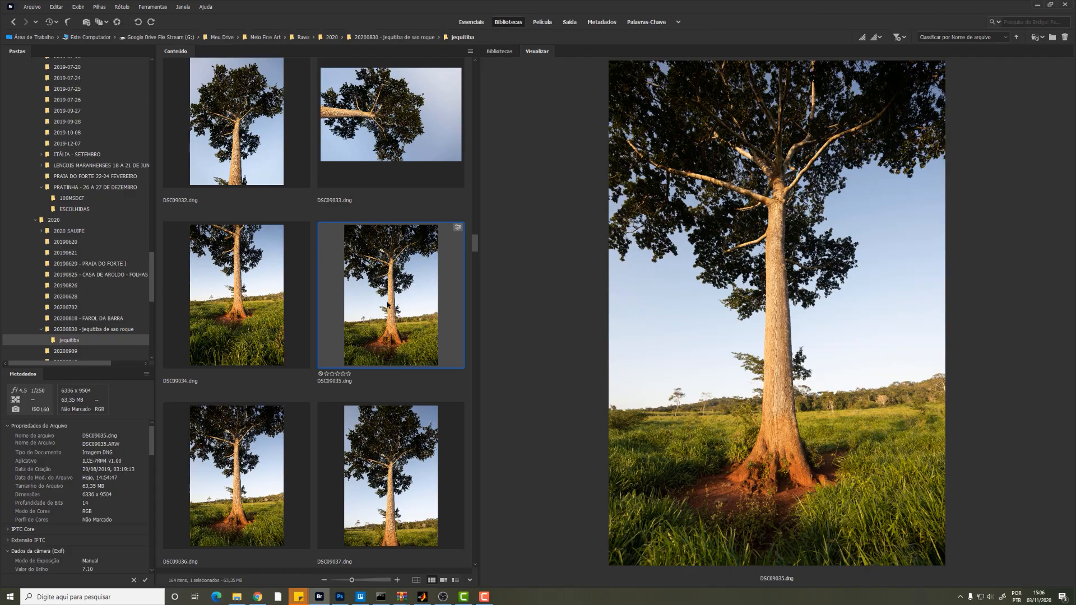
pyautogui.hotkey('alt', 'Tab')
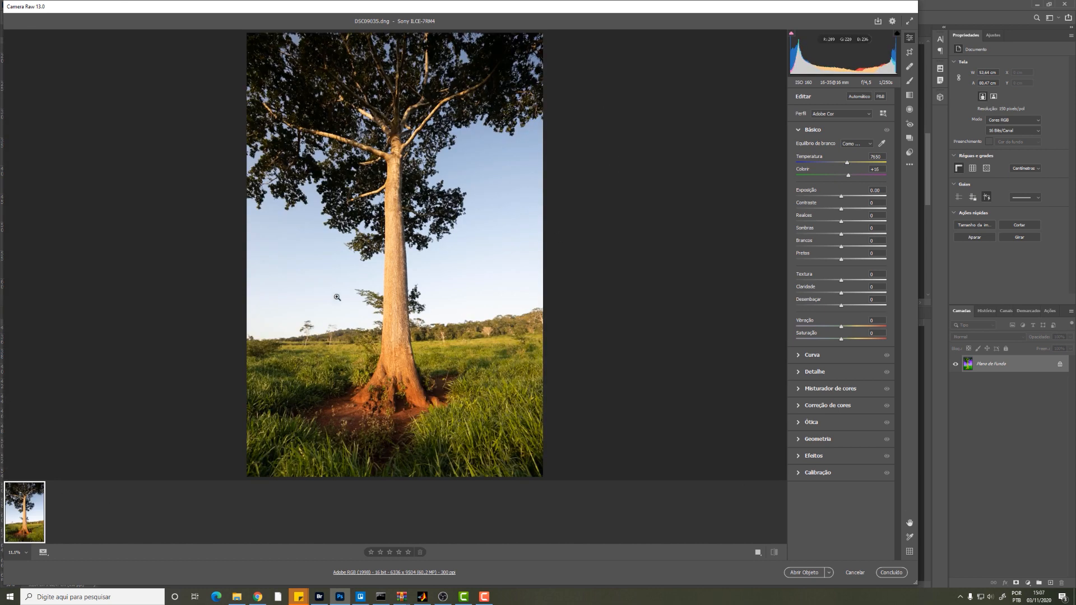
# Step: Try the 8 and 16 bits/channel output depths in Camera Raw's workflow preferences and discard the changes
pyautogui.click(388, 573)
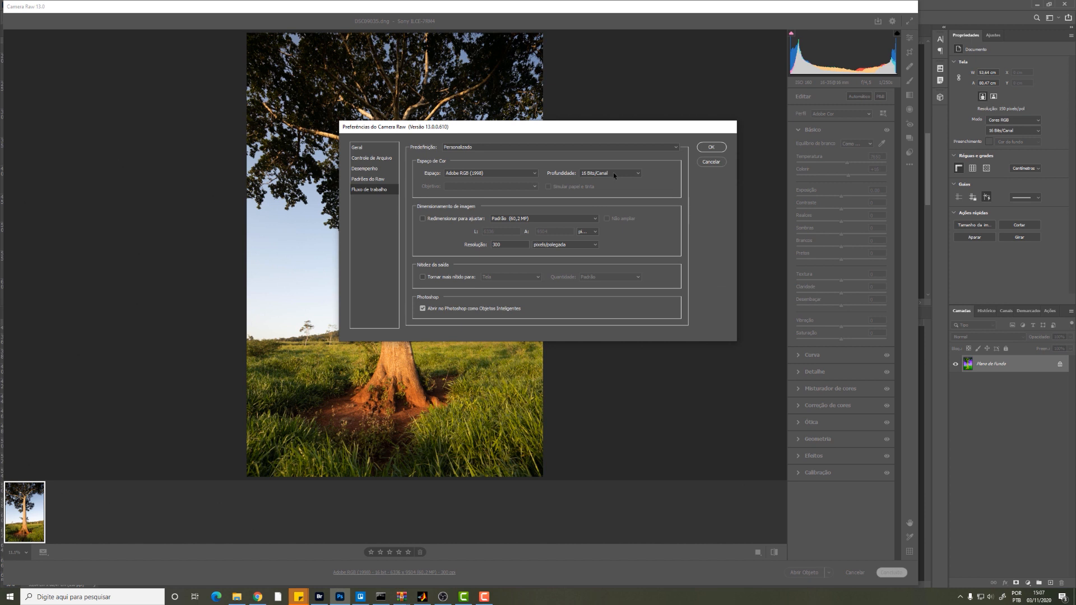
pyautogui.click(614, 175)
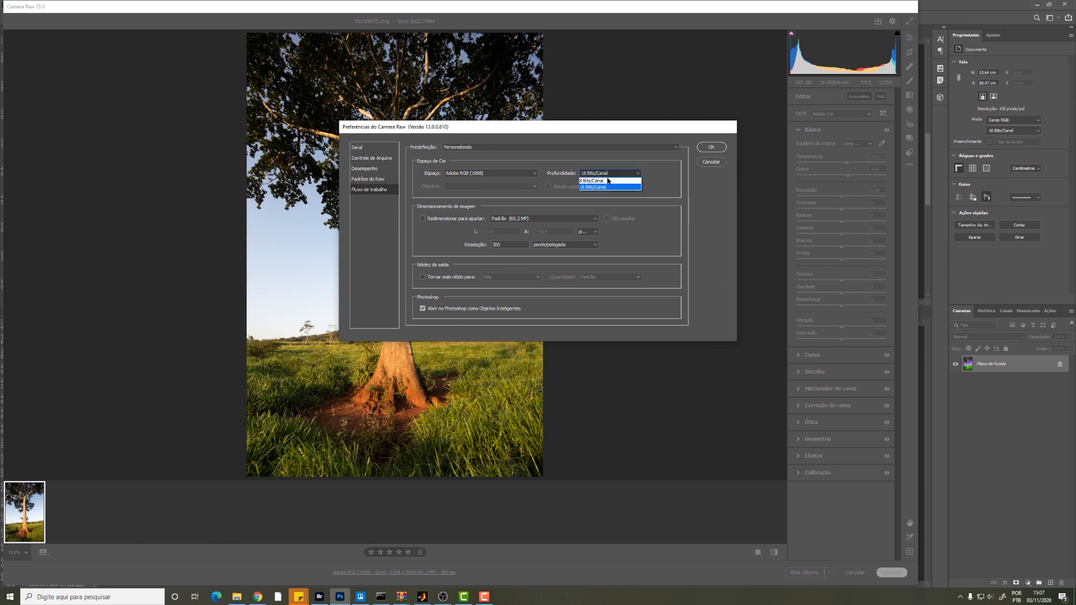
pyautogui.click(592, 183)
pyautogui.press('Up')
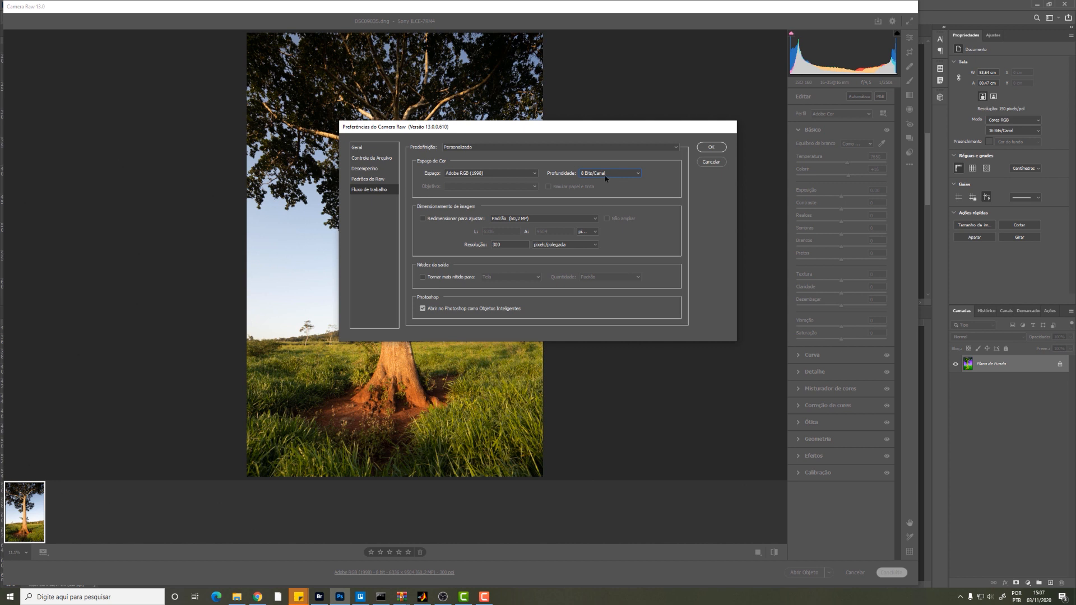
pyautogui.click(605, 175)
pyautogui.click(604, 188)
pyautogui.click(604, 174)
pyautogui.click(600, 181)
pyautogui.click(710, 163)
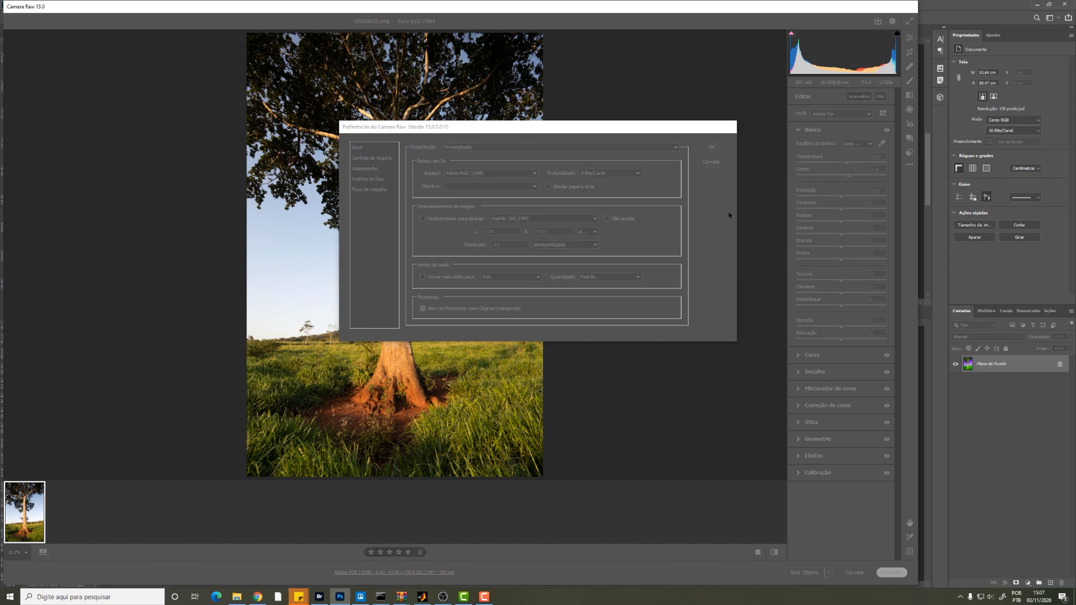
# Step: Set Camera Raw's output depth to 8 bits/channel and open DSC09035.dng as a smart object in Photoshop
pyautogui.click(420, 572)
pyautogui.click(609, 173)
pyautogui.click(594, 182)
pyautogui.click(710, 146)
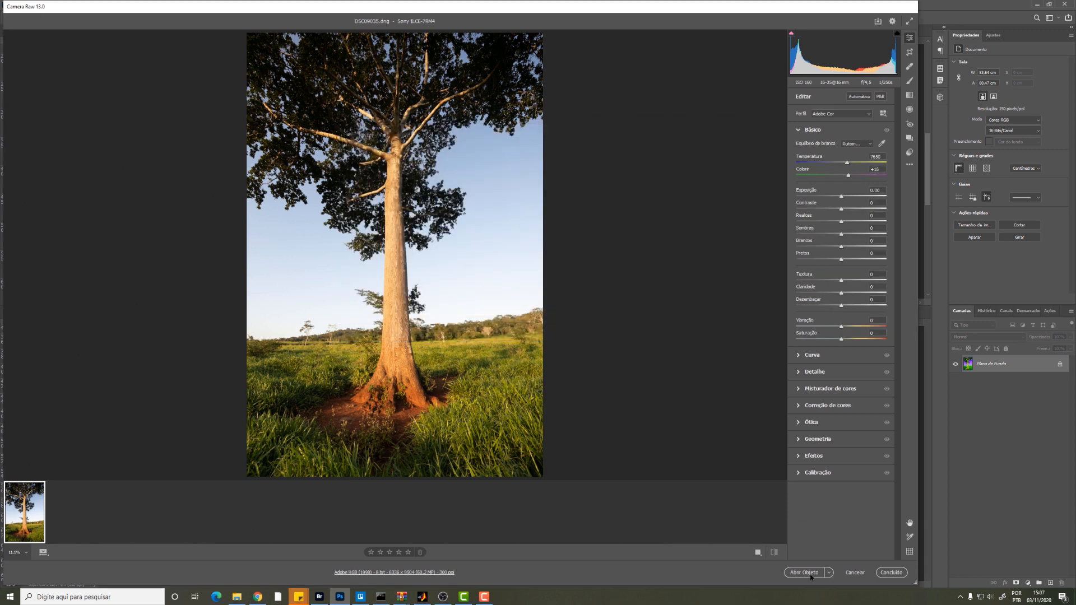
pyautogui.click(807, 572)
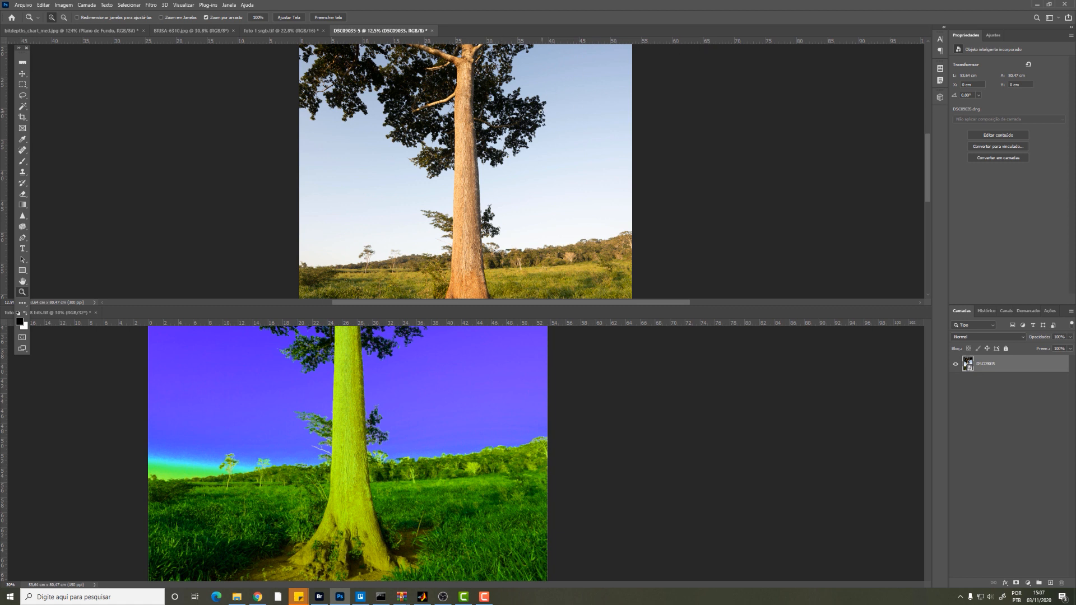
# Step: Start saving the opened DSC09035 photo as a separate file
pyautogui.moveTo(540, 117)
pyautogui.mouseDown()
pyautogui.moveTo(532, 119)
pyautogui.moveTo(544, 121)
pyautogui.mouseUp()
pyautogui.scroll(-6, 544, 121)
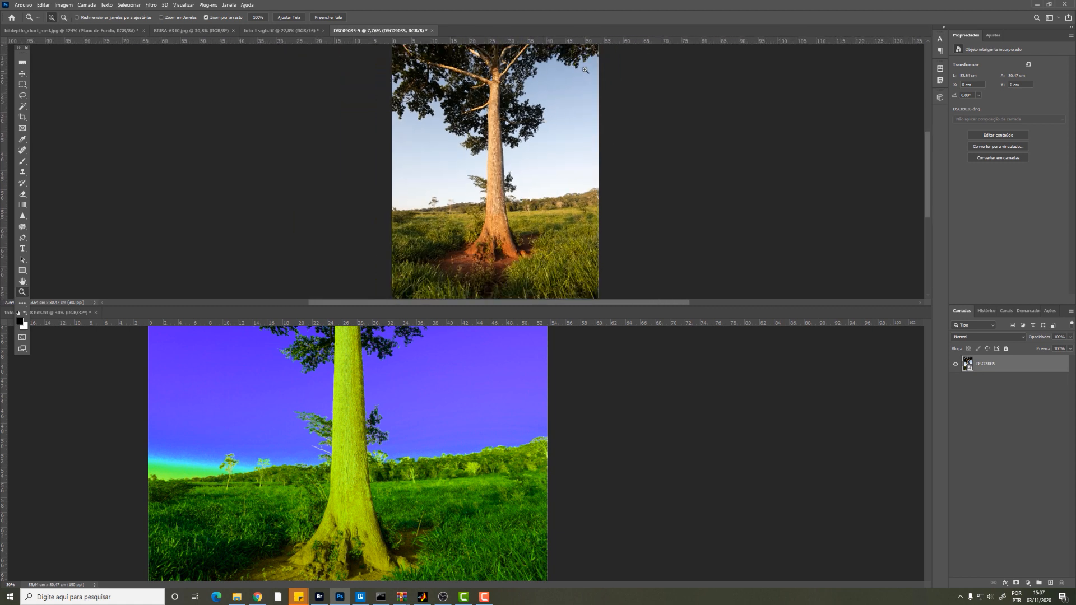
pyautogui.hotkey('ctrl', 'shift', 's')
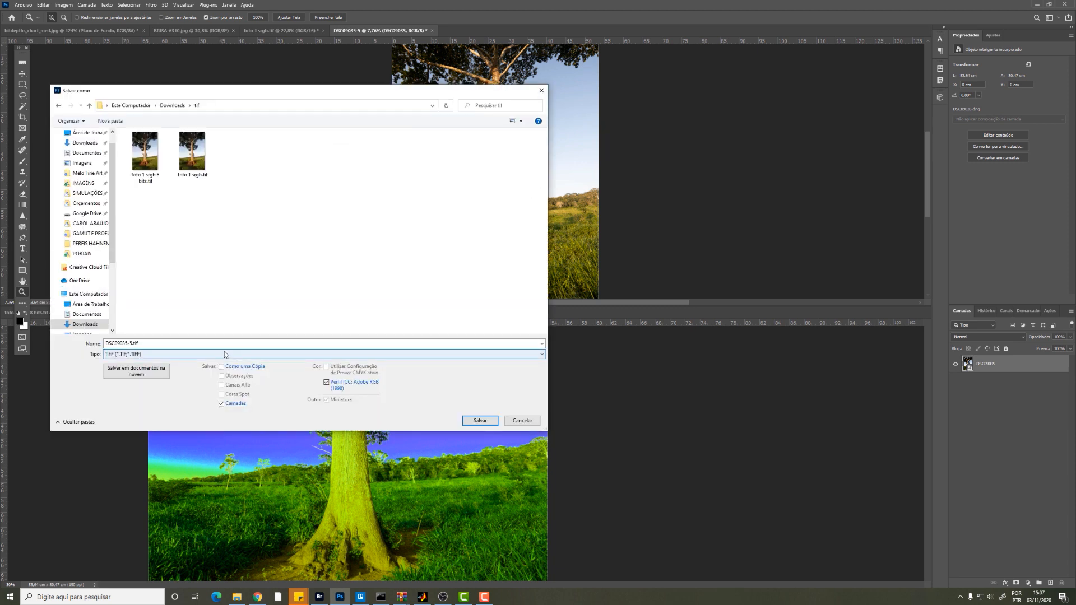